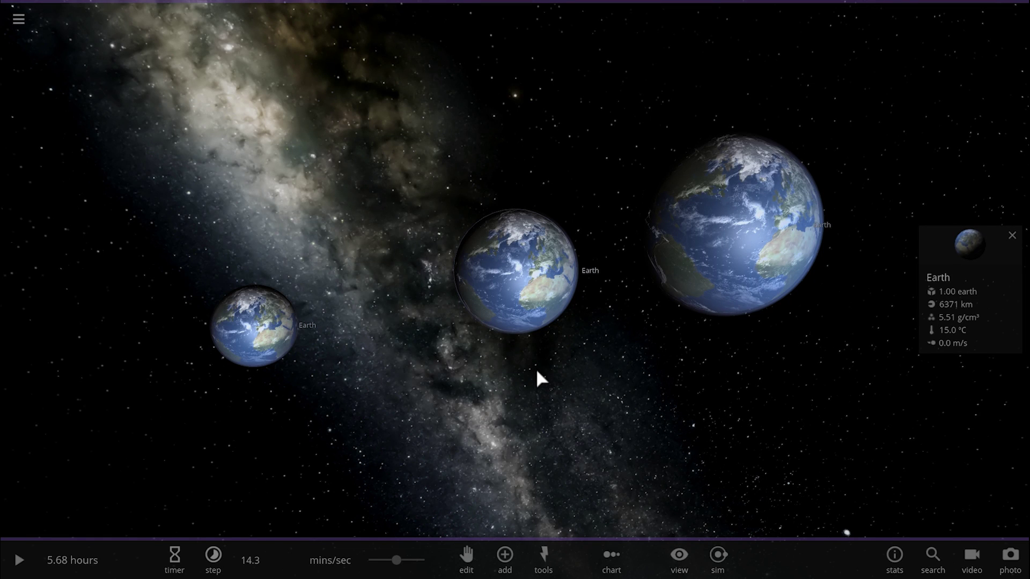
Examine the row of three differently sized Earths from several angles and distances.
{"action": "right_click_drag", "start_coordinate": [534, 384], "coordinate": [549, 393]}
{"action": "left_click_drag", "start_coordinate": [549, 395], "coordinate": [581, 387]}
{"action": "scroll", "coordinate": [564, 348], "scroll_direction": "up", "scroll_amount": 5}
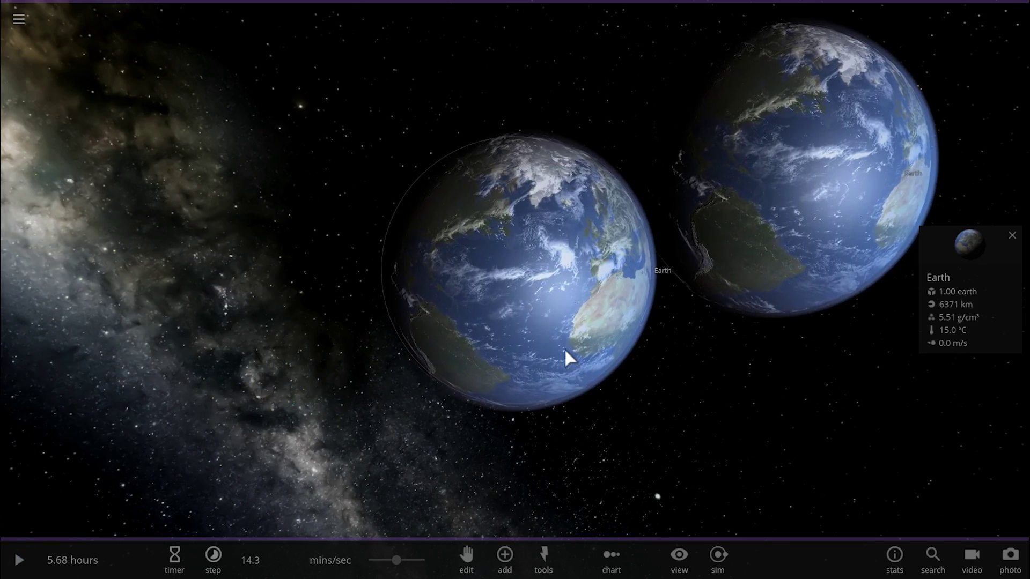
{"action": "left_click_drag", "start_coordinate": [565, 347], "coordinate": [530, 298]}
{"action": "scroll", "coordinate": [530, 298], "scroll_direction": "down", "scroll_amount": 3}
{"action": "left_click_drag", "start_coordinate": [549, 340], "coordinate": [517, 314]}
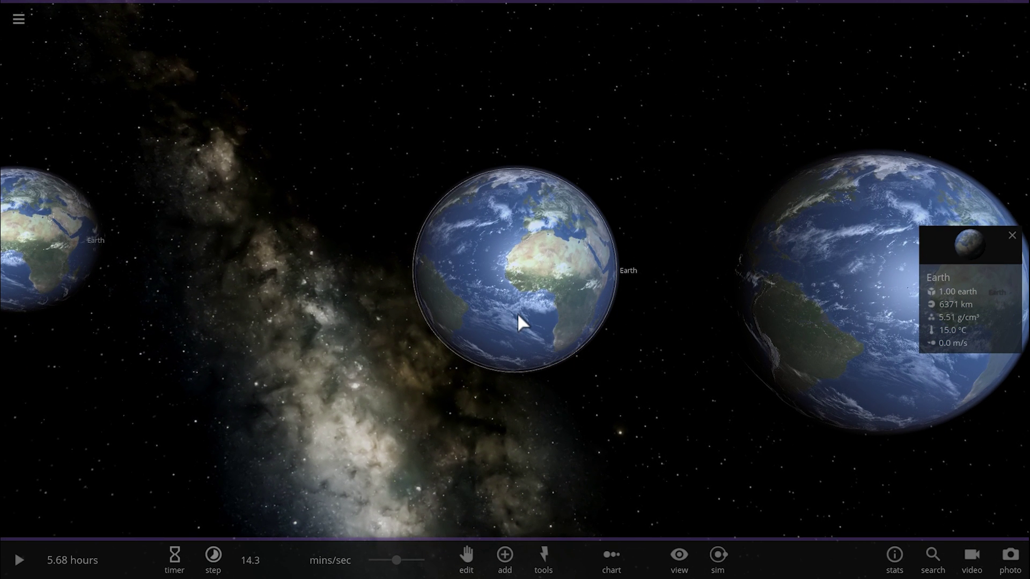
{"action": "scroll", "coordinate": [517, 313], "scroll_direction": "down", "scroll_amount": 3}
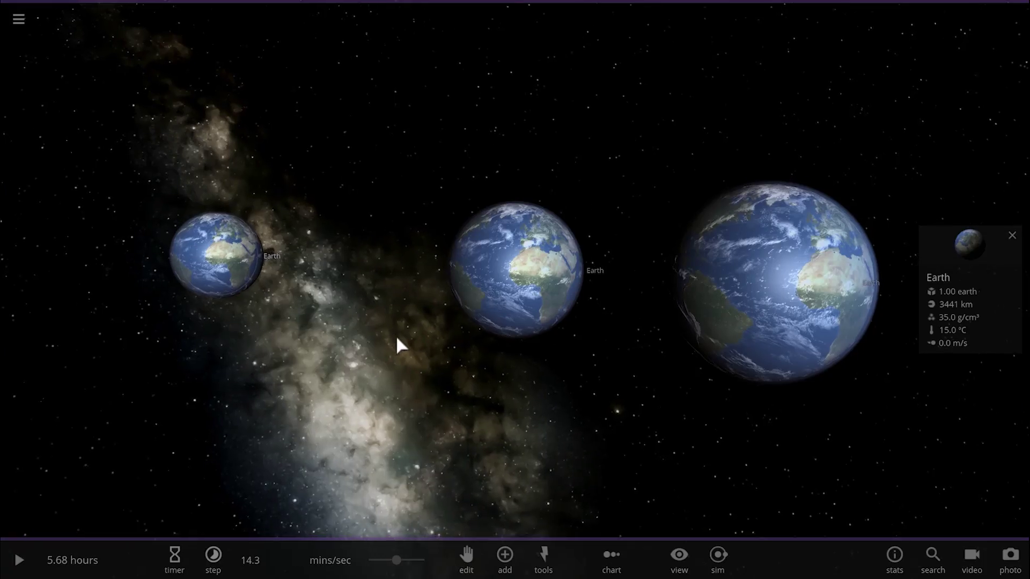
Slow the simulation to about 17 sec/sec and start it running.
{"action": "left_click_drag", "start_coordinate": [402, 563], "coordinate": [357, 562]}
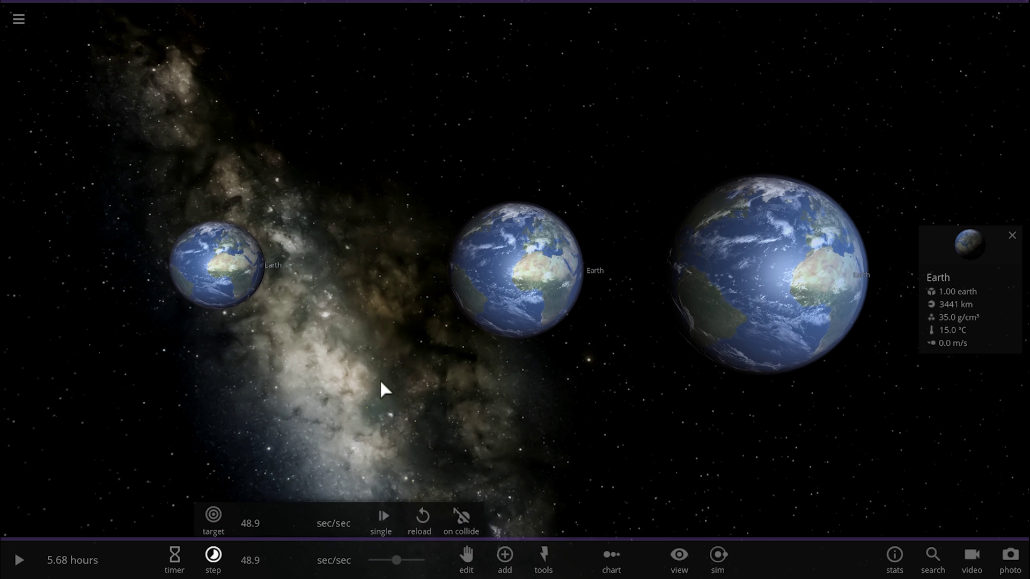
{"action": "left_click_drag", "start_coordinate": [362, 339], "coordinate": [387, 384]}
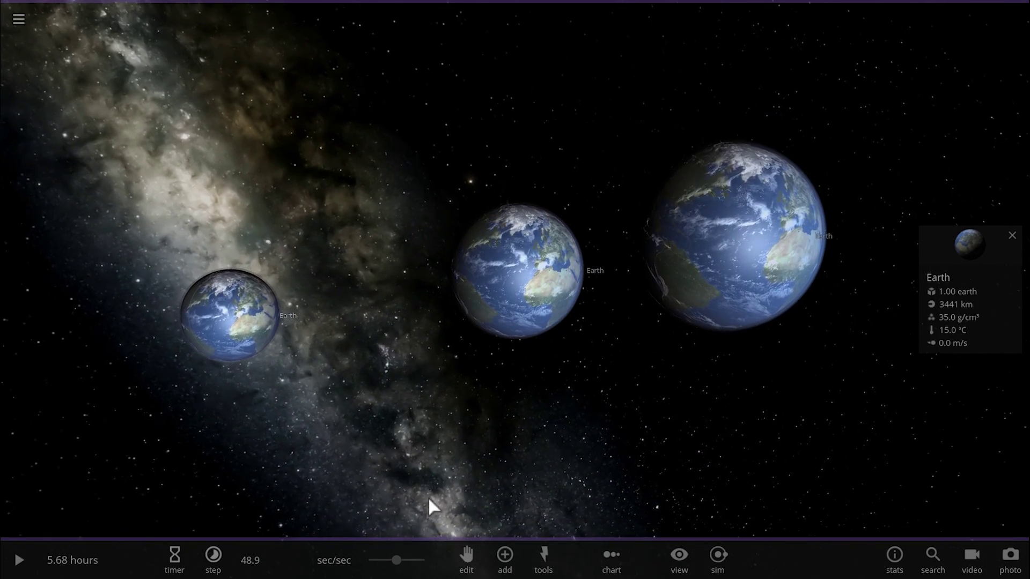
{"action": "left_click_drag", "start_coordinate": [383, 566], "coordinate": [375, 565]}
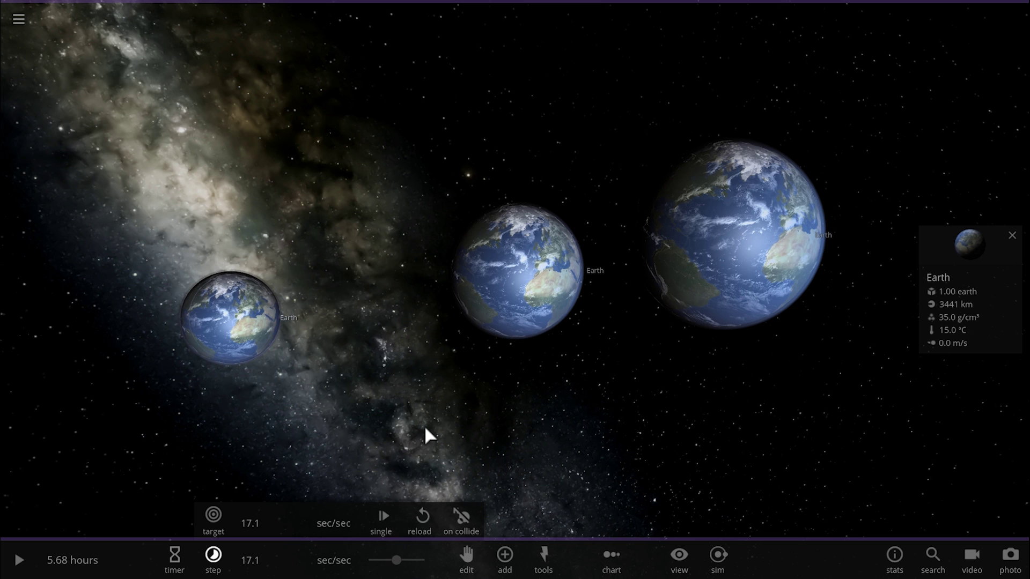
{"action": "key", "text": "space"}
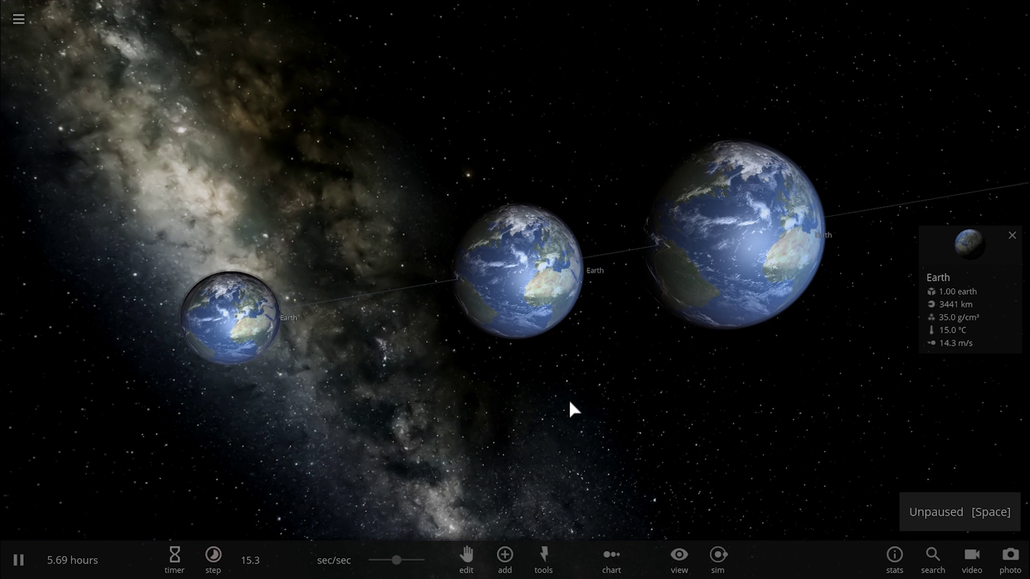
Select the middle Earth and inspect its surface up close while the simulation runs.
{"action": "right_click_drag", "start_coordinate": [548, 401], "coordinate": [534, 402]}
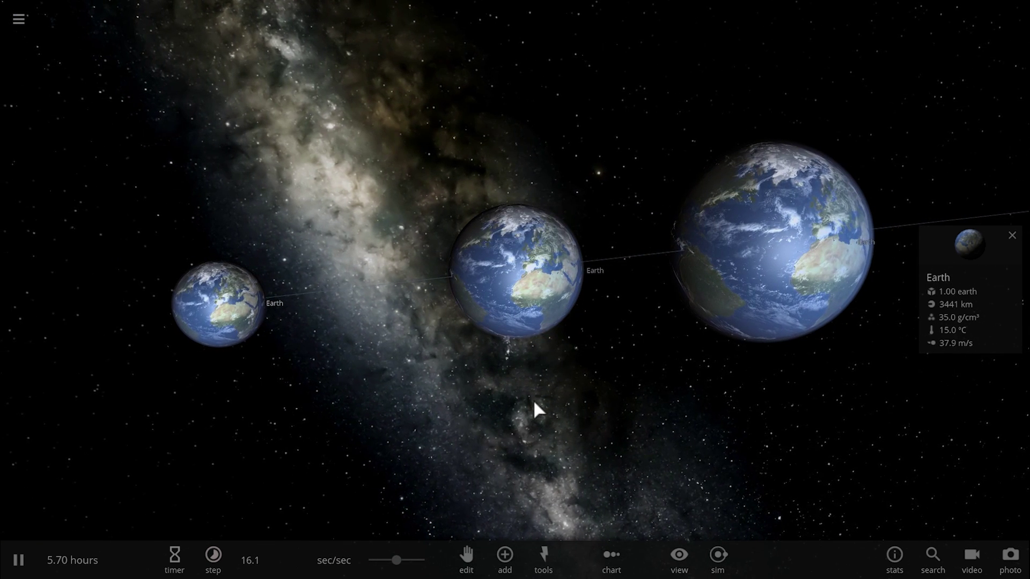
{"action": "left_click", "coordinate": [537, 294]}
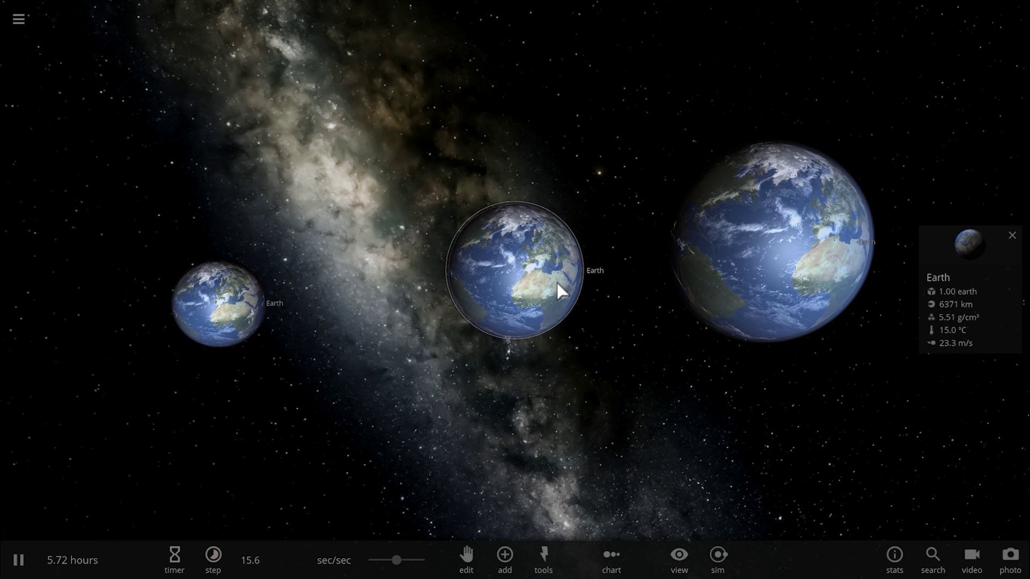
{"action": "scroll", "coordinate": [555, 287], "scroll_direction": "up", "scroll_amount": 3}
{"action": "scroll", "coordinate": [554, 288], "scroll_direction": "up", "scroll_amount": 3}
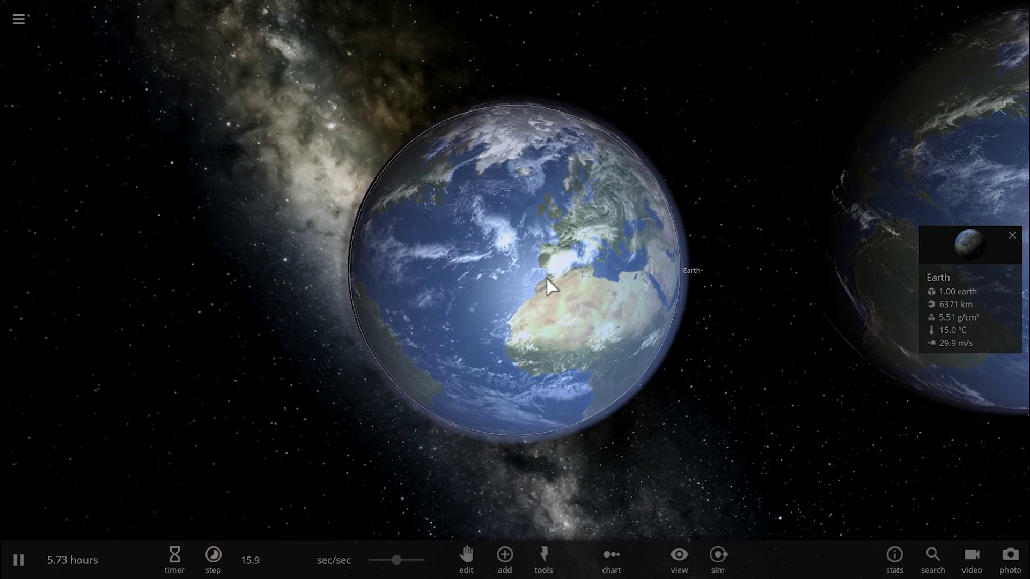
{"action": "left_click_drag", "start_coordinate": [545, 279], "coordinate": [529, 272]}
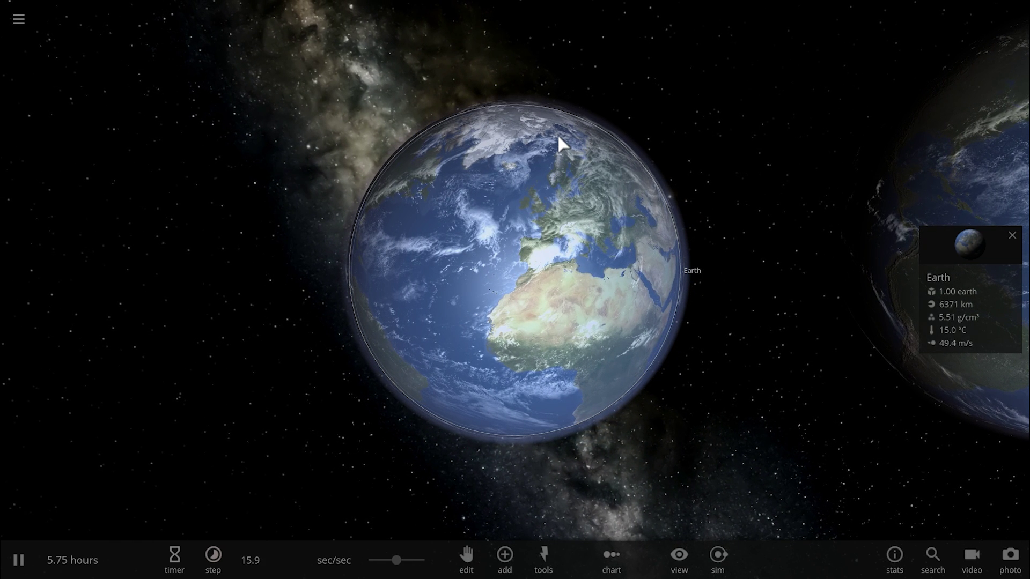
{"action": "left_click", "coordinate": [583, 102]}
{"action": "scroll", "coordinate": [583, 102], "scroll_direction": "down", "scroll_amount": 6}
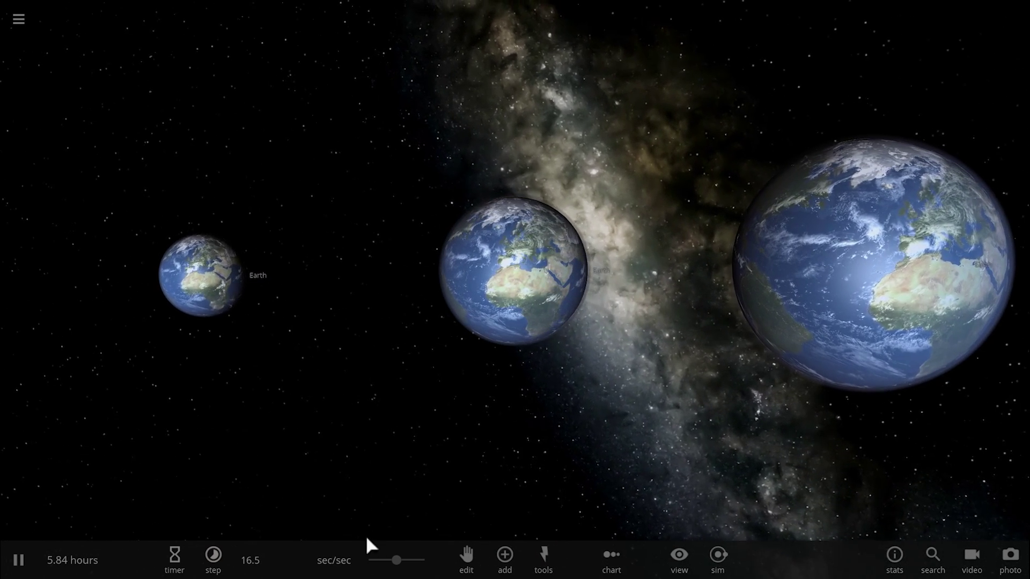
Nudge the simulation speed to about 18.7 sec/sec and open the middle Earth's detailed properties.
{"action": "left_click_drag", "start_coordinate": [396, 560], "coordinate": [398, 561]}
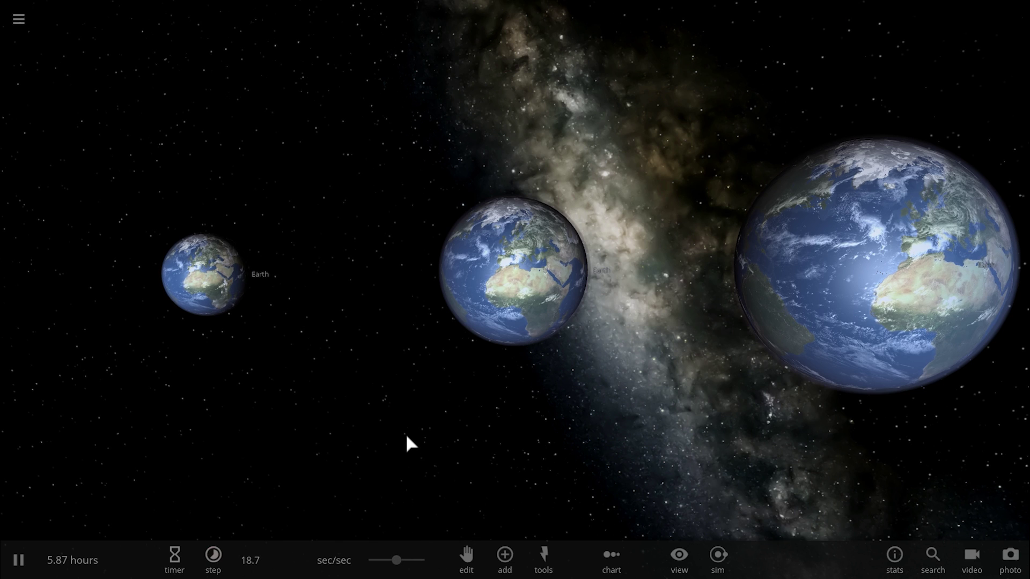
{"action": "right_click_drag", "start_coordinate": [452, 409], "coordinate": [489, 434]}
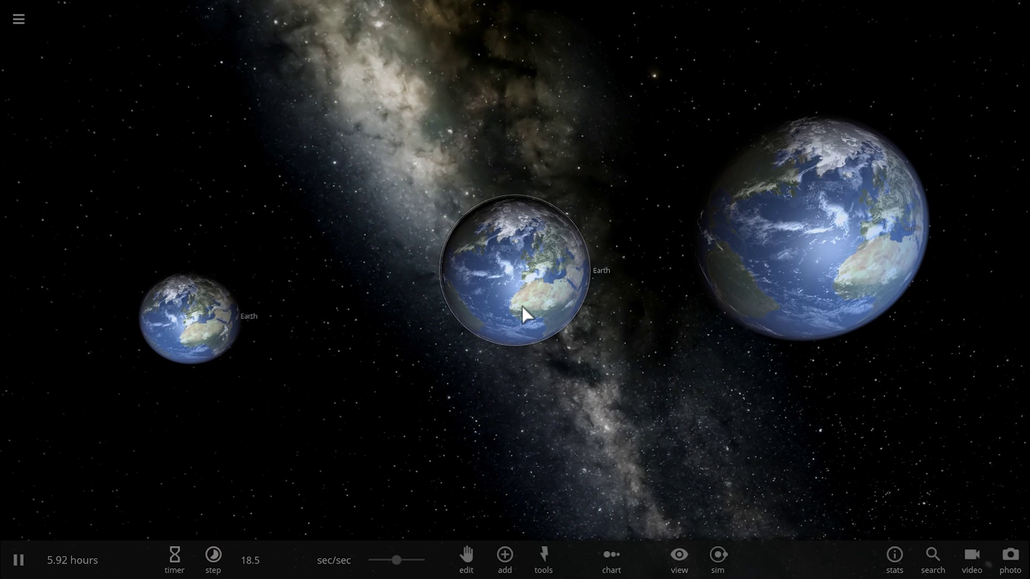
{"action": "left_click", "coordinate": [521, 305]}
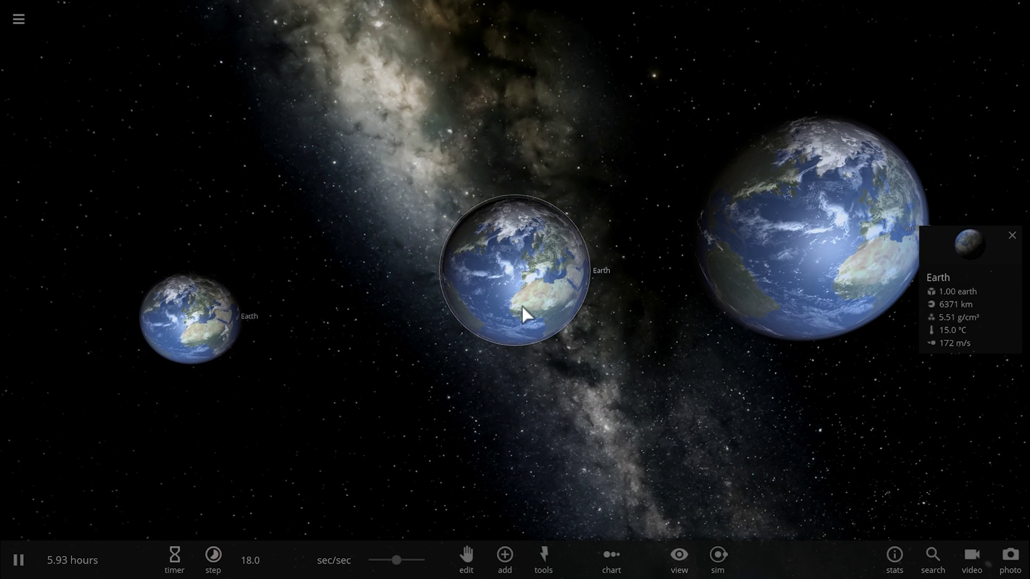
{"action": "left_click", "coordinate": [958, 248]}
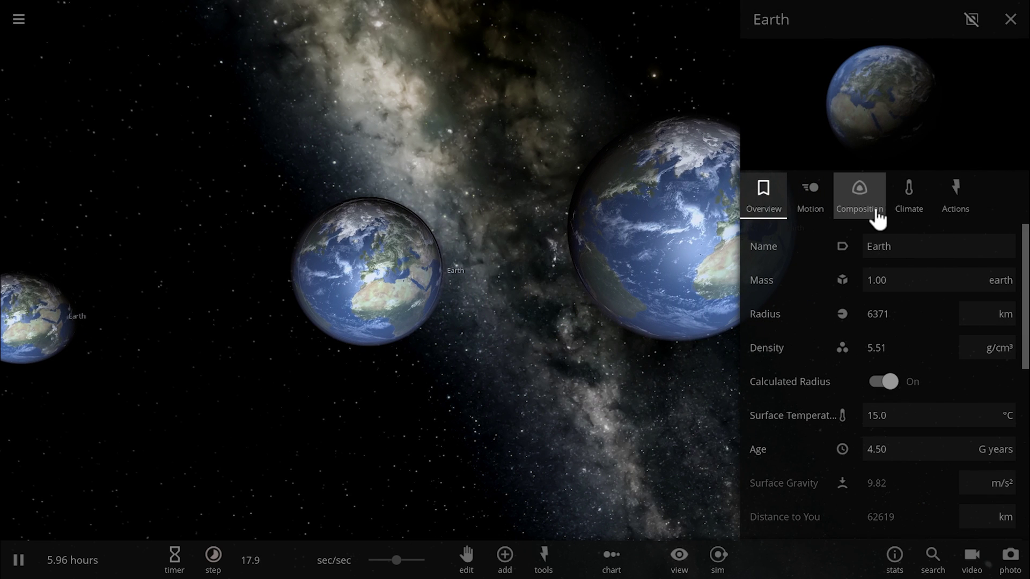
Compare the overview properties of the smallest, middle and largest Earths by selecting each in turn.
{"action": "scroll", "coordinate": [432, 249], "scroll_direction": "down", "scroll_amount": 3}
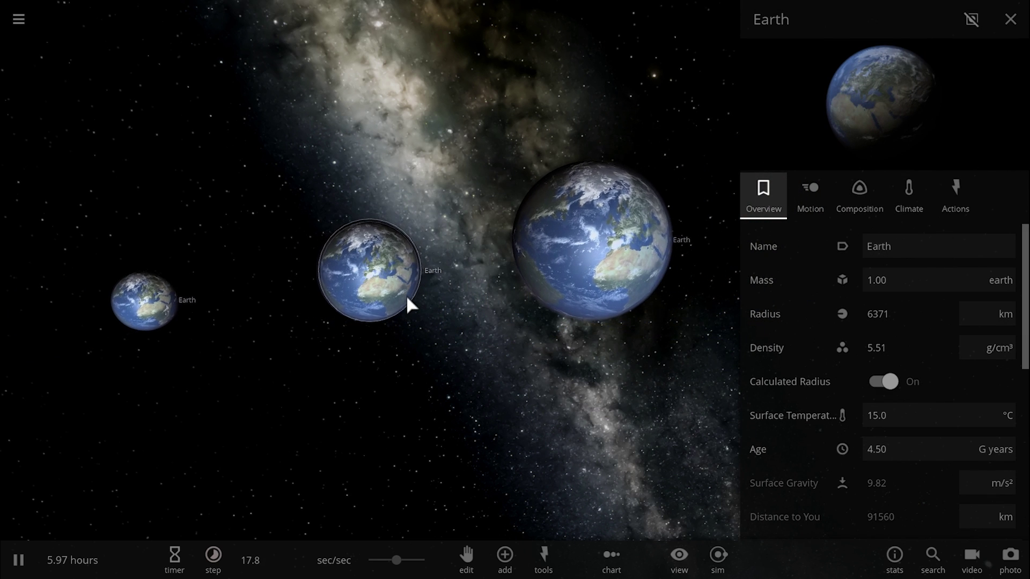
{"action": "right_click_drag", "start_coordinate": [406, 297], "coordinate": [400, 323]}
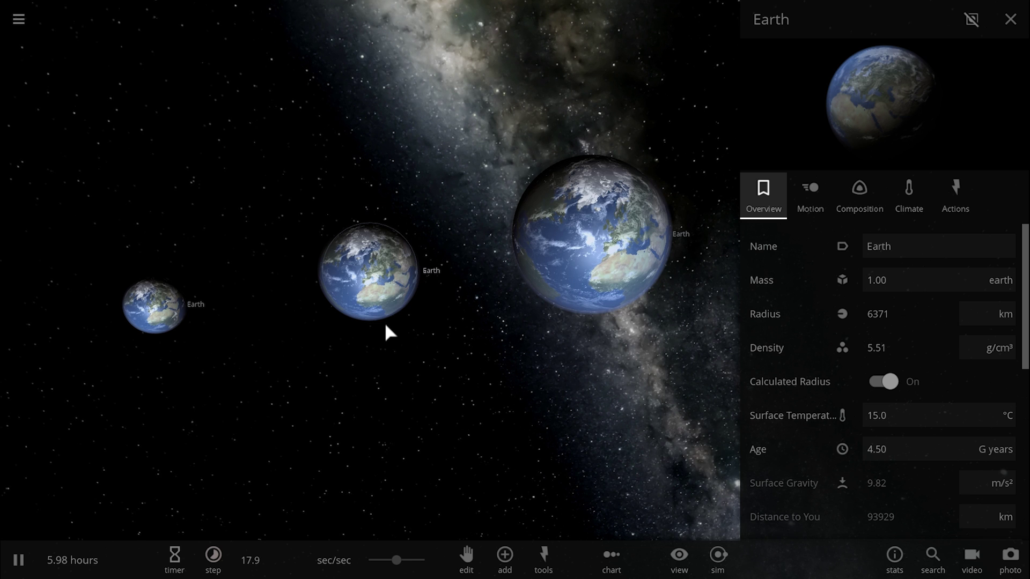
{"action": "left_click", "coordinate": [151, 303]}
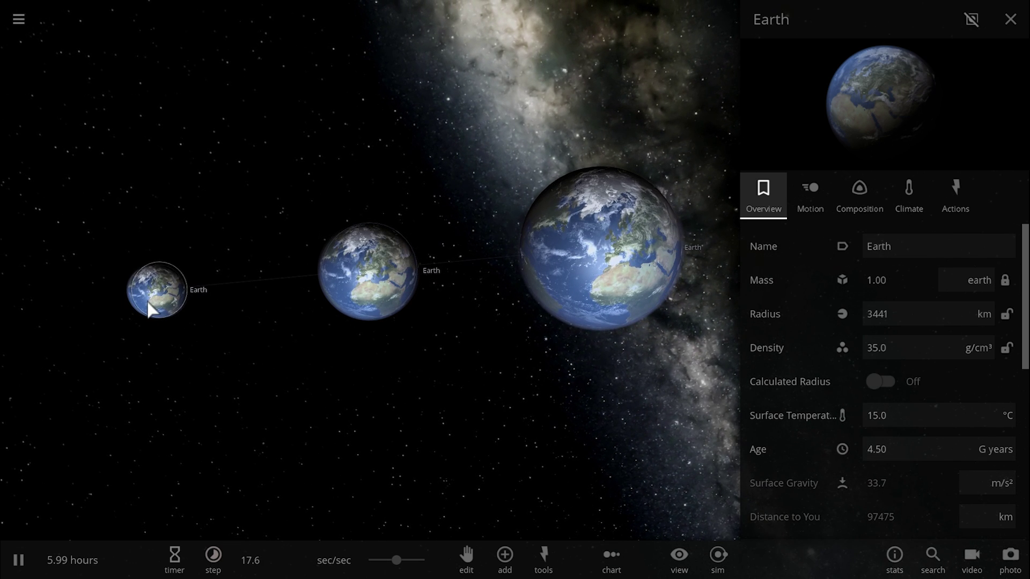
{"action": "left_click", "coordinate": [369, 300]}
{"action": "left_click", "coordinate": [590, 250]}
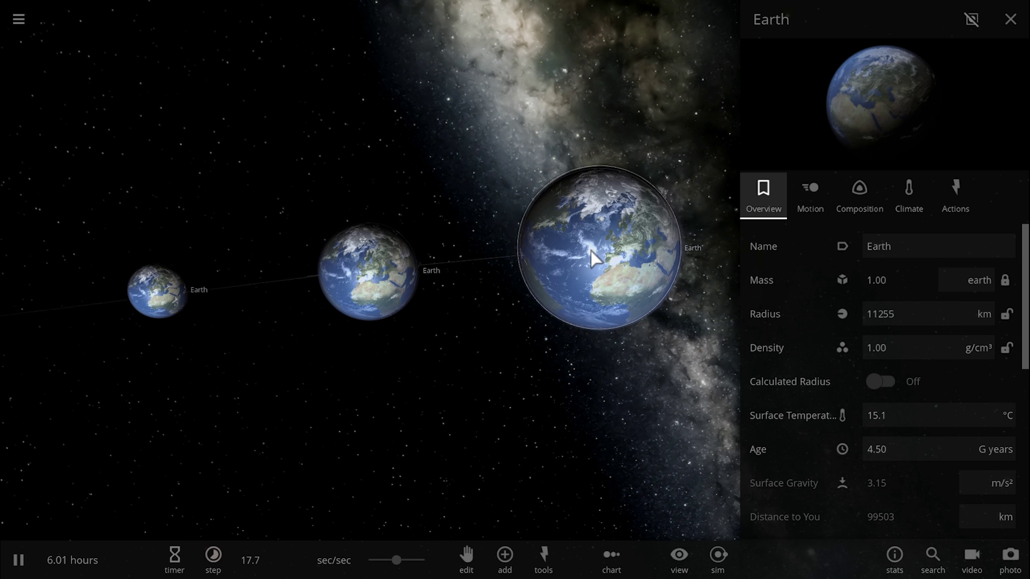
{"action": "left_click", "coordinate": [164, 300]}
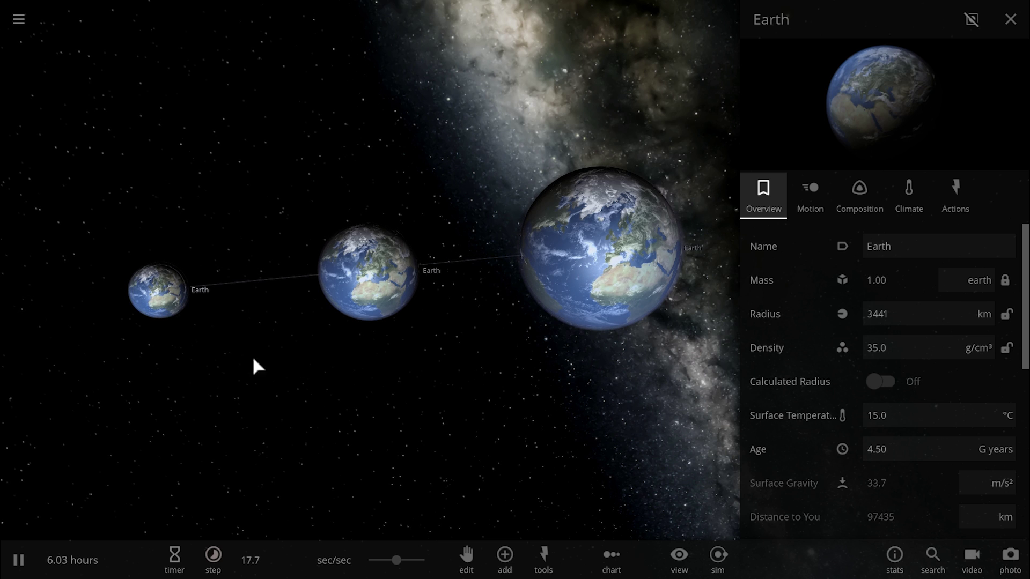
Centre on the smallest Earth, inspect it up close and close its detailed properties.
{"action": "double_click", "coordinate": [158, 298]}
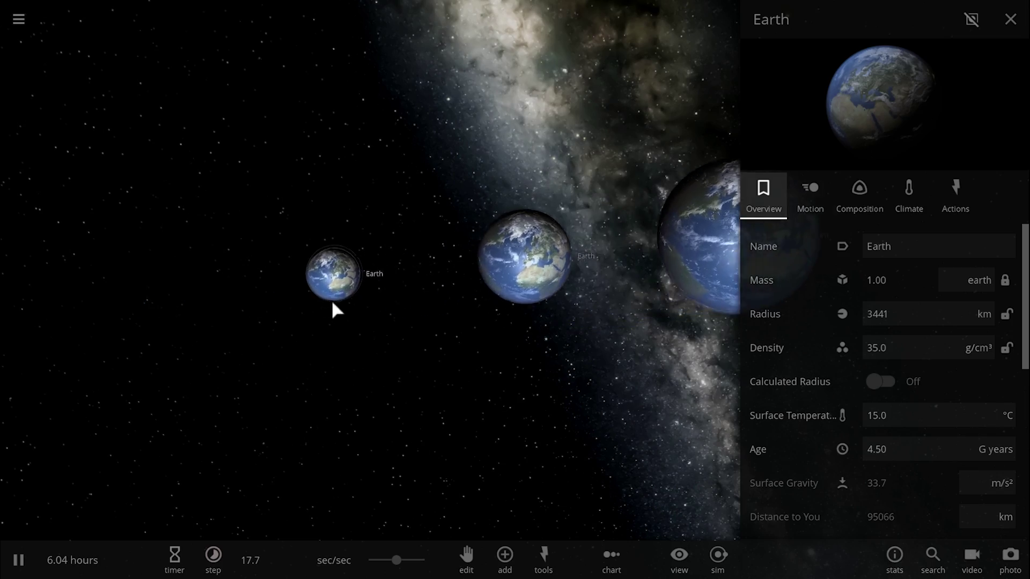
{"action": "scroll", "coordinate": [349, 297], "scroll_direction": "up", "scroll_amount": 10}
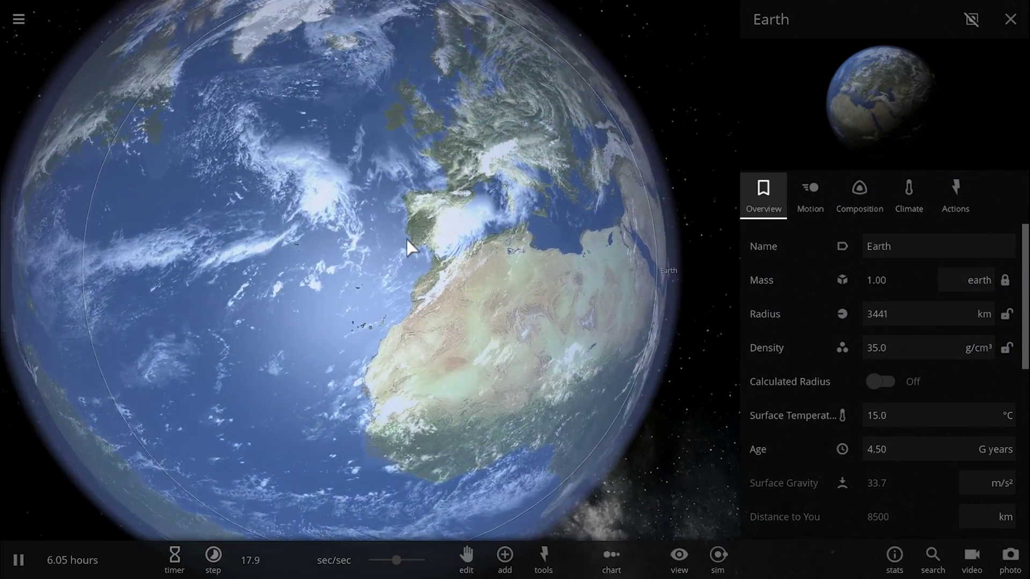
{"action": "scroll", "coordinate": [442, 264], "scroll_direction": "down", "scroll_amount": 5}
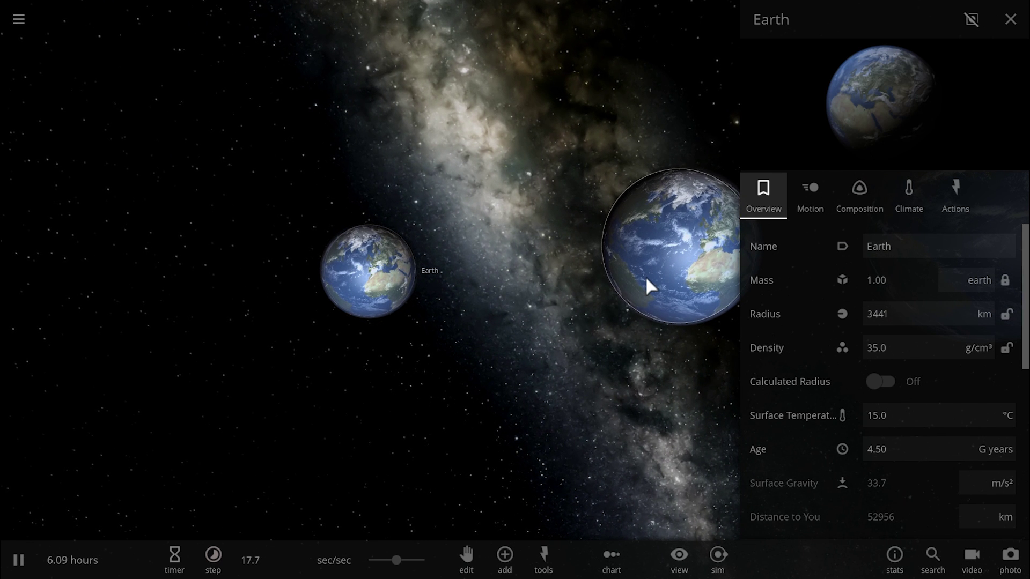
{"action": "left_click_drag", "start_coordinate": [555, 291], "coordinate": [771, 255]}
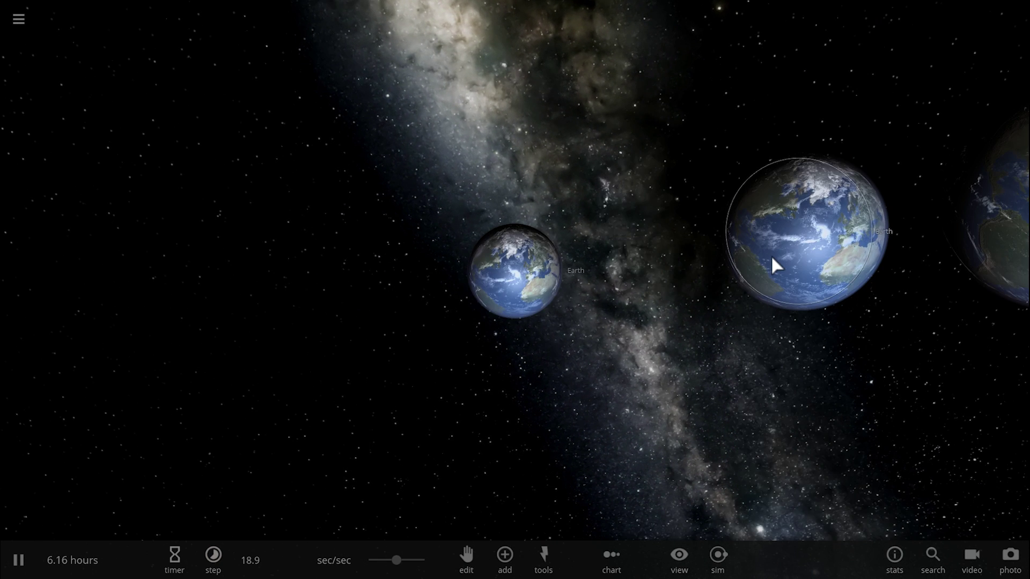
Focus on the middle Earth and the largest Earth in turn to compare their summary data and sizes.
{"action": "left_click", "coordinate": [772, 258]}
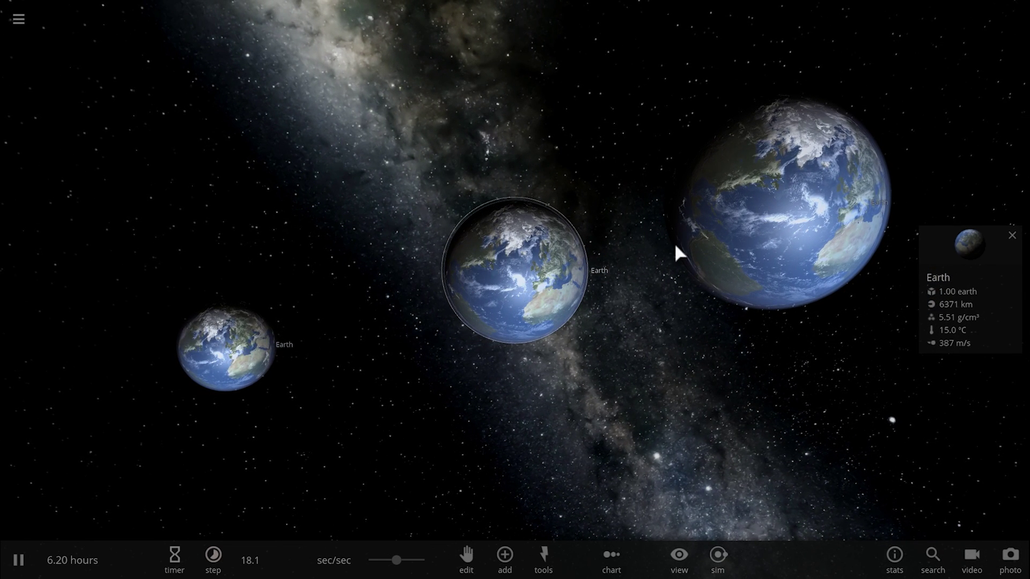
{"action": "left_click", "coordinate": [740, 239]}
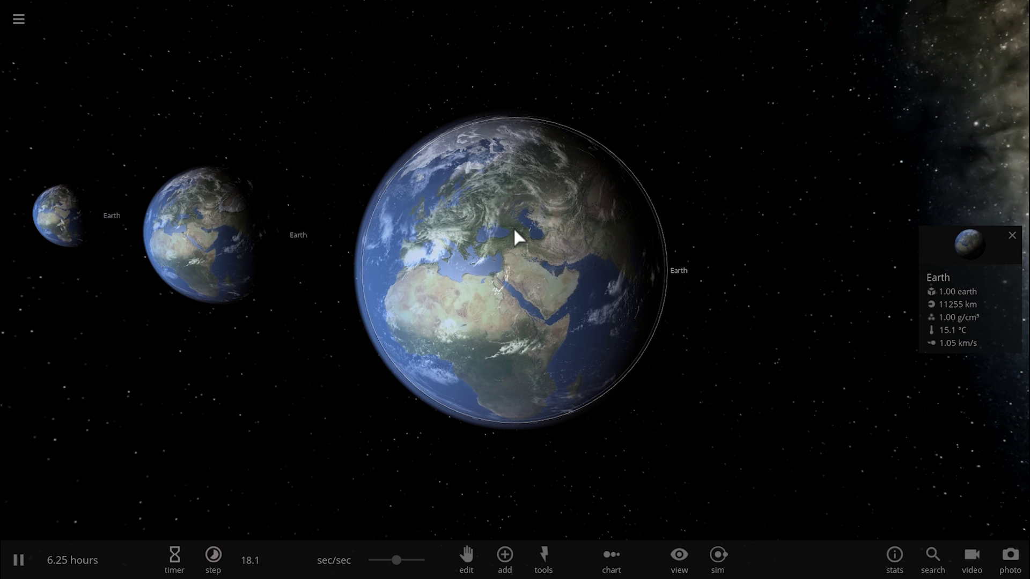
{"action": "left_click_drag", "start_coordinate": [434, 246], "coordinate": [558, 233]}
{"action": "scroll", "coordinate": [481, 240], "scroll_direction": "down", "scroll_amount": 3}
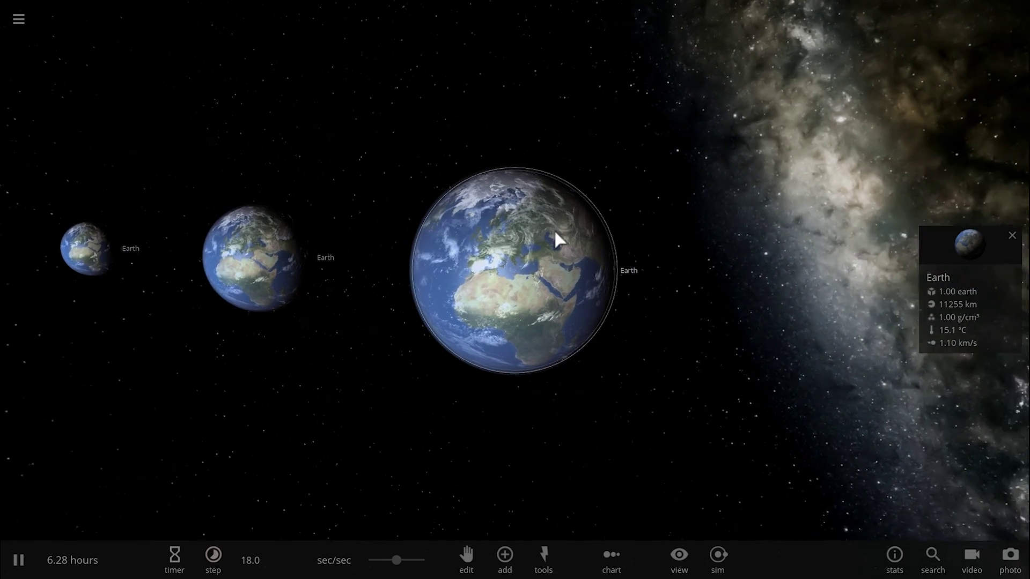
{"action": "scroll", "coordinate": [558, 234], "scroll_direction": "down", "scroll_amount": 3}
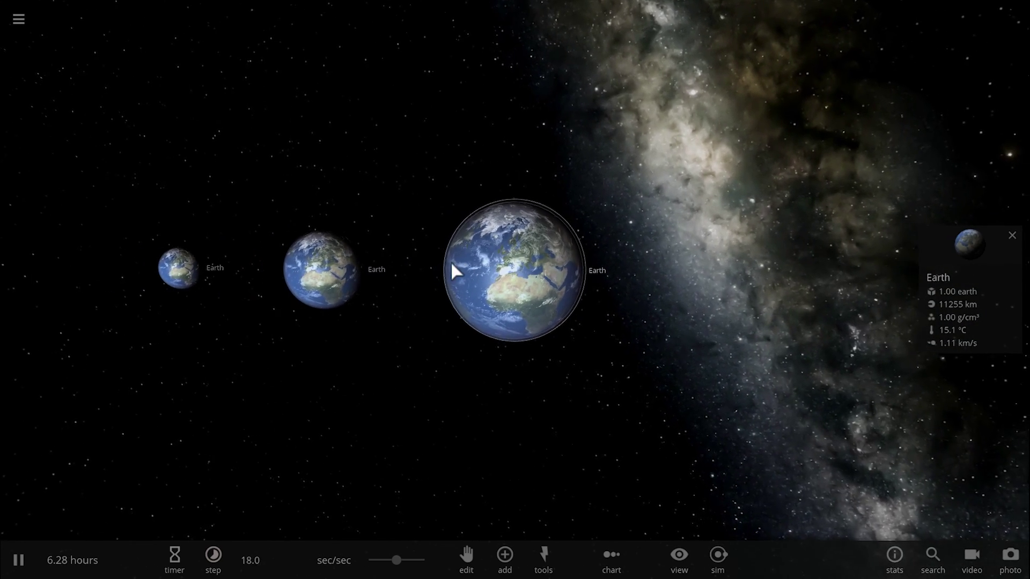
{"action": "left_click_drag", "start_coordinate": [451, 262], "coordinate": [478, 277]}
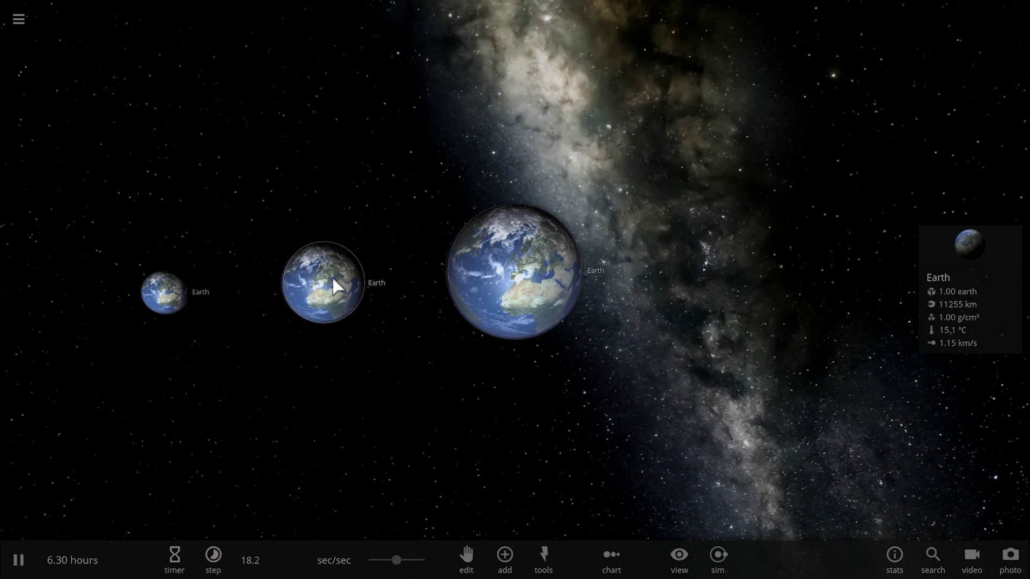
Open the middle Earth's composition properties and review its density, surface gravity and escape velocity.
{"action": "left_click", "coordinate": [333, 279]}
{"action": "left_click", "coordinate": [969, 245]}
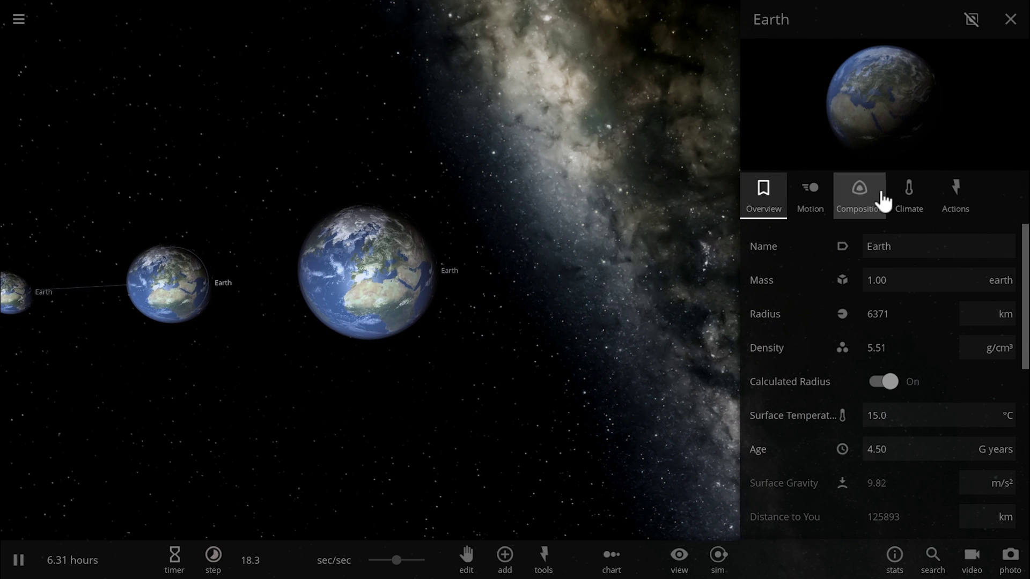
{"action": "left_click", "coordinate": [879, 205]}
{"action": "scroll", "coordinate": [892, 297], "scroll_direction": "down", "scroll_amount": 5}
{"action": "scroll", "coordinate": [873, 462], "scroll_direction": "down", "scroll_amount": 4}
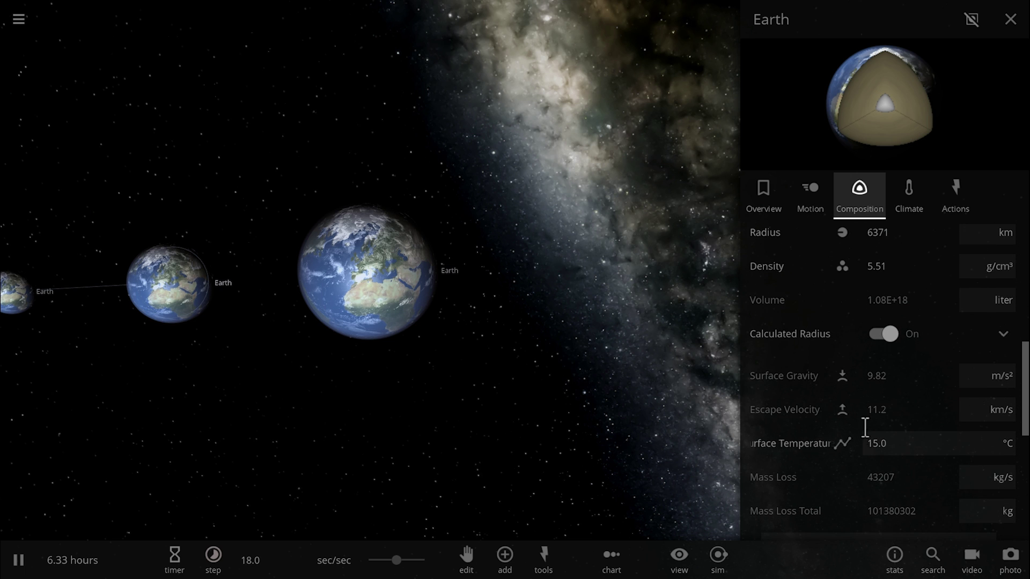
Centre on the middle Earth and inspect it at different distances alongside its composition data.
{"action": "double_click", "coordinate": [169, 304]}
{"action": "scroll", "coordinate": [379, 308], "scroll_direction": "up", "scroll_amount": 8}
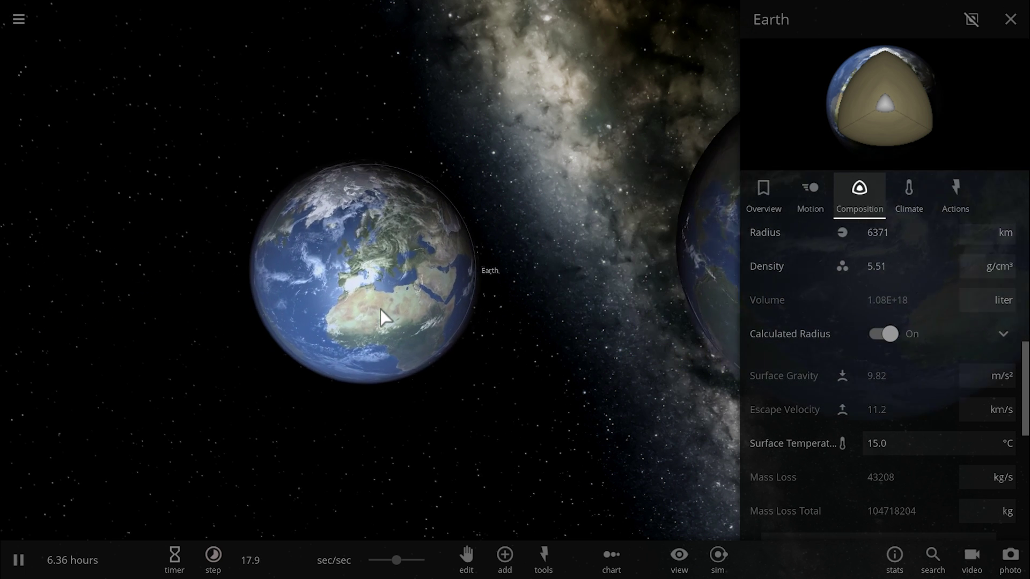
{"action": "scroll", "coordinate": [336, 145], "scroll_direction": "down", "scroll_amount": 1}
{"action": "scroll", "coordinate": [336, 143], "scroll_direction": "down", "scroll_amount": 3}
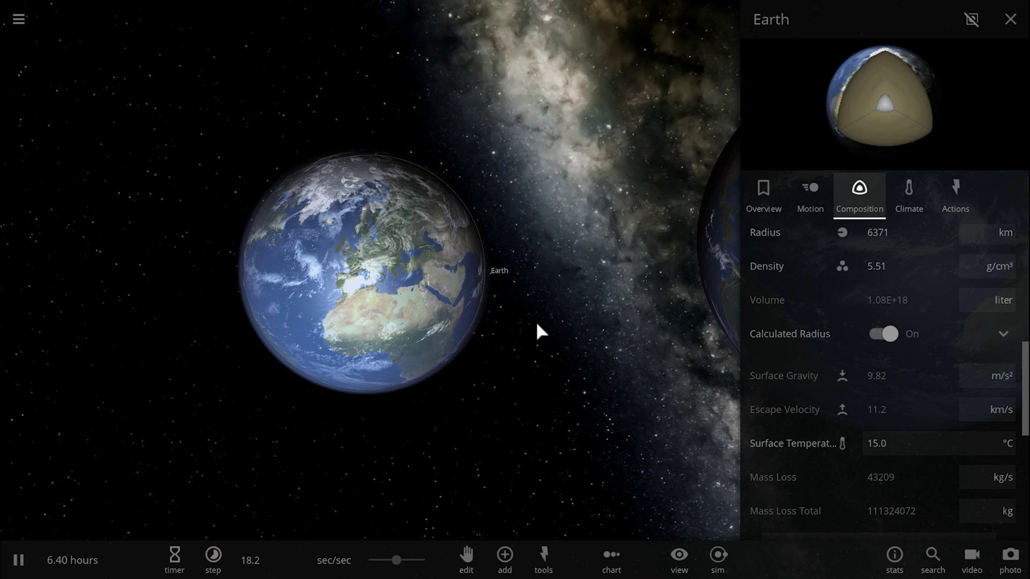
{"action": "left_click_drag", "start_coordinate": [539, 324], "coordinate": [553, 328]}
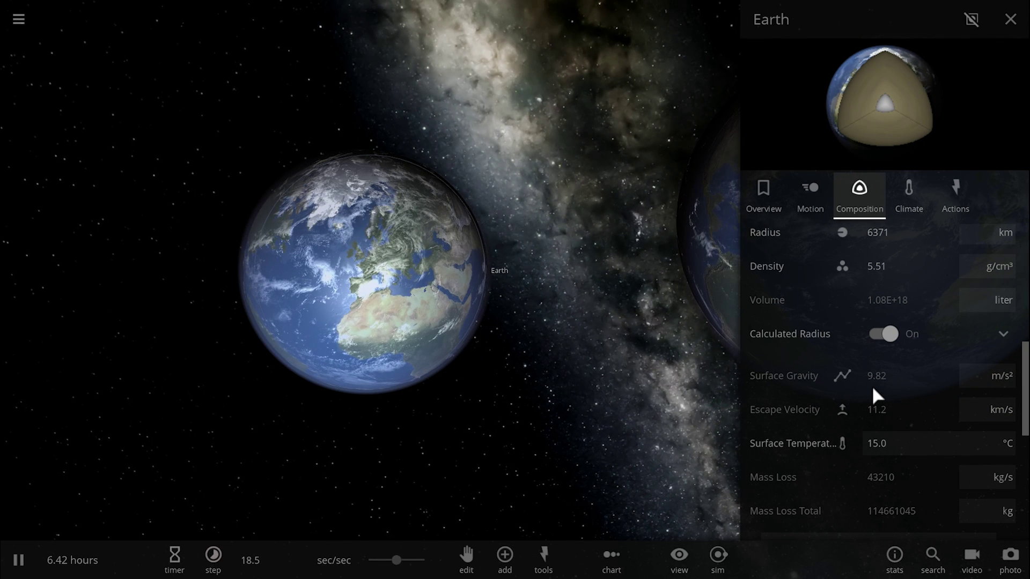
{"action": "scroll", "coordinate": [347, 298], "scroll_direction": "down", "scroll_amount": 2}
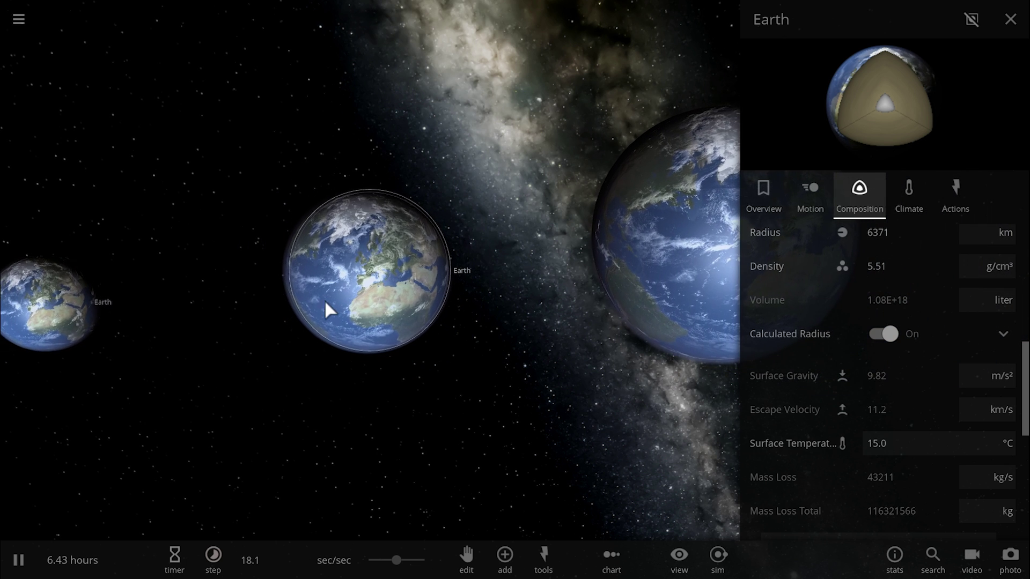
Select the largest Earth, review its density, surface gravity and escape velocity, and centre the view on it.
{"action": "left_click_drag", "start_coordinate": [648, 244], "coordinate": [468, 343]}
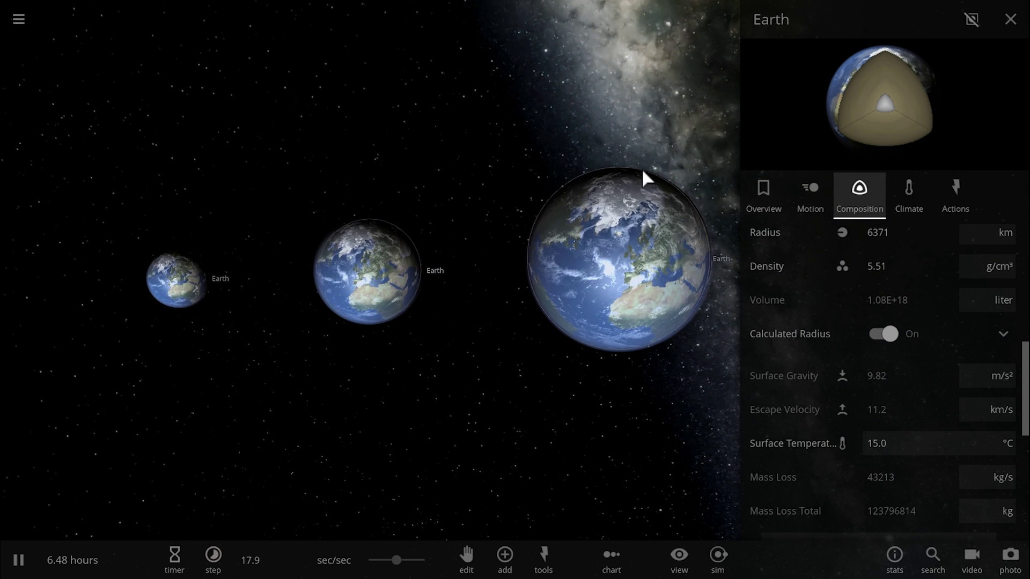
{"action": "left_click", "coordinate": [602, 261]}
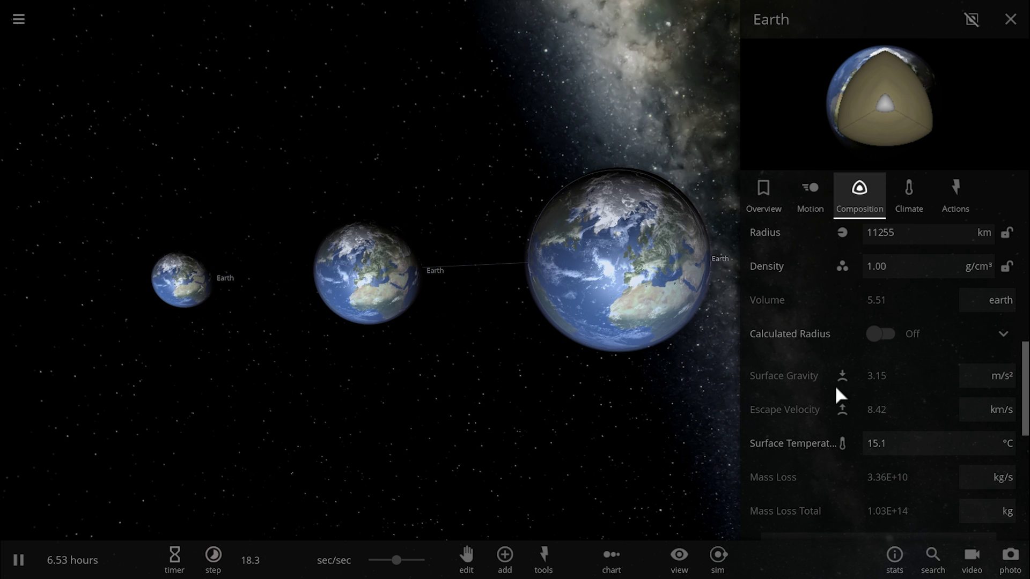
{"action": "double_click", "coordinate": [609, 255]}
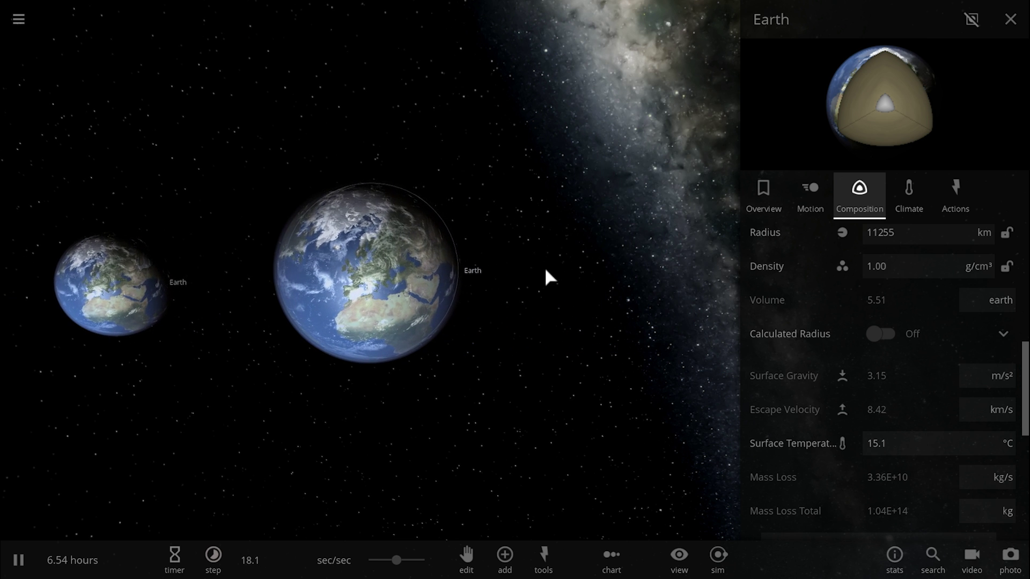
Inspect the largest Earth from different angles and distances, comparing its size with the two smaller Earths.
{"action": "left_click_drag", "start_coordinate": [439, 236], "coordinate": [363, 200]}
{"action": "scroll", "coordinate": [398, 217], "scroll_direction": "up", "scroll_amount": 8}
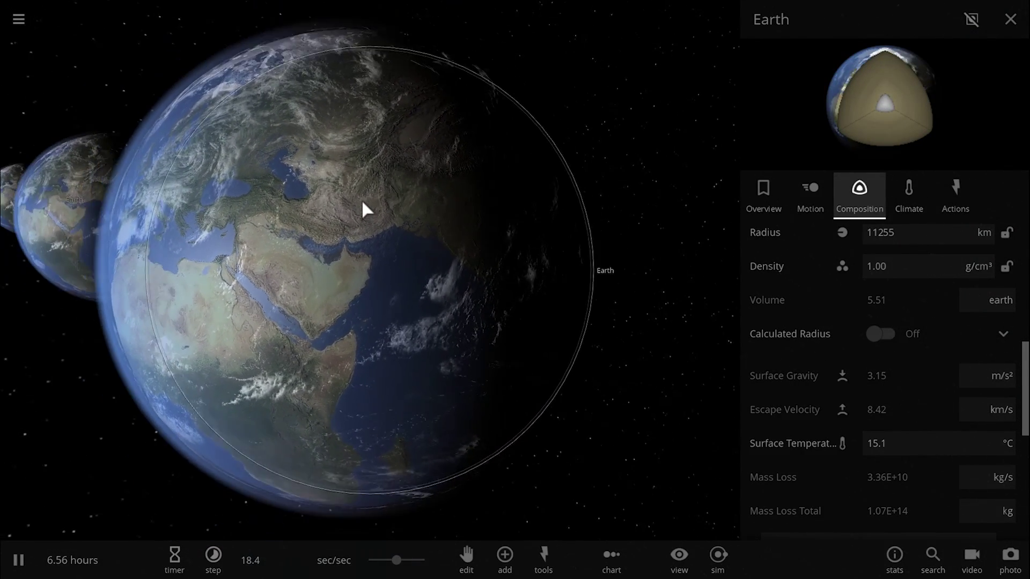
{"action": "scroll", "coordinate": [362, 199], "scroll_direction": "down", "scroll_amount": 2}
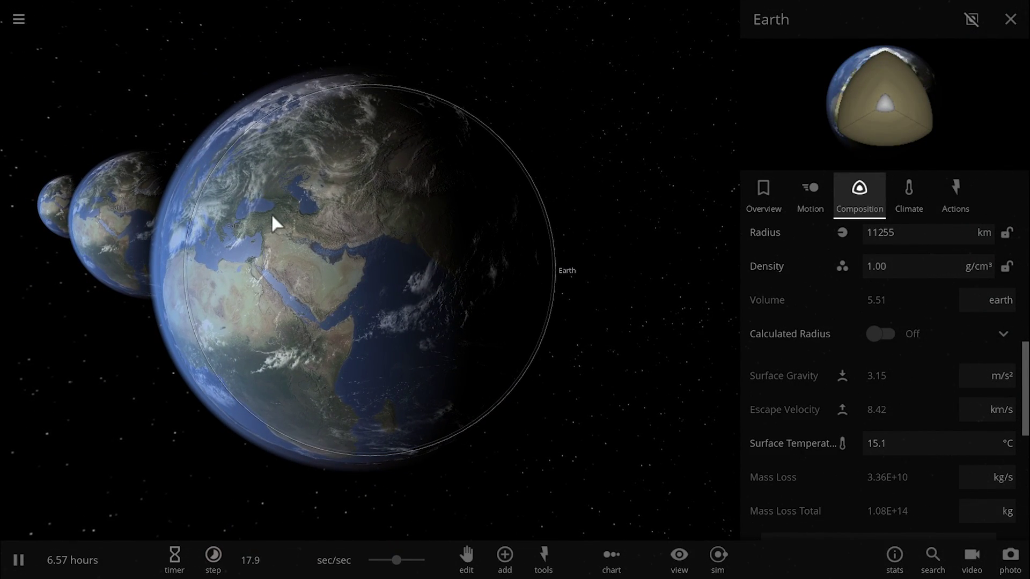
{"action": "scroll", "coordinate": [289, 228], "scroll_direction": "down", "scroll_amount": 2}
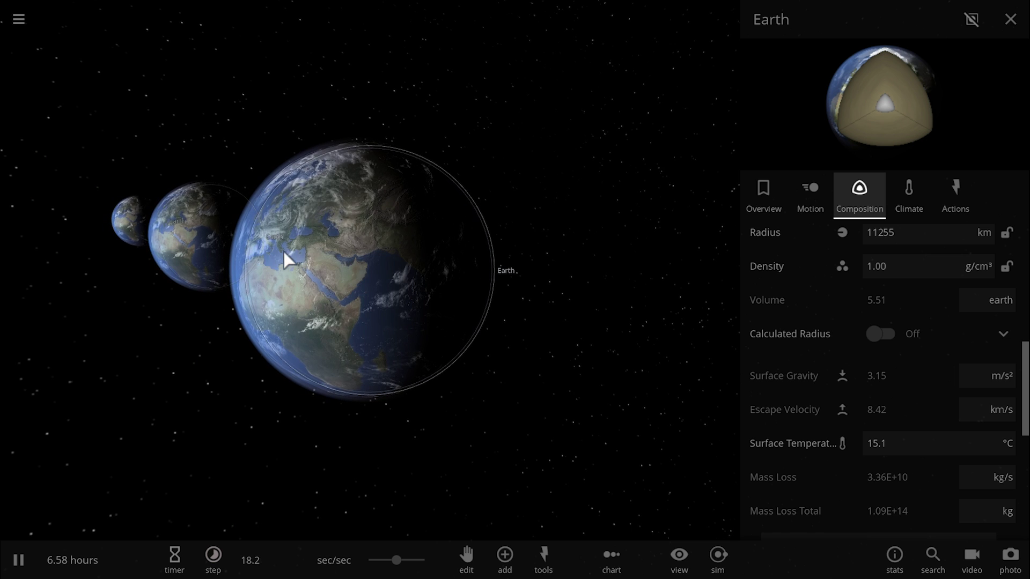
{"action": "left_click_drag", "start_coordinate": [285, 252], "coordinate": [336, 272]}
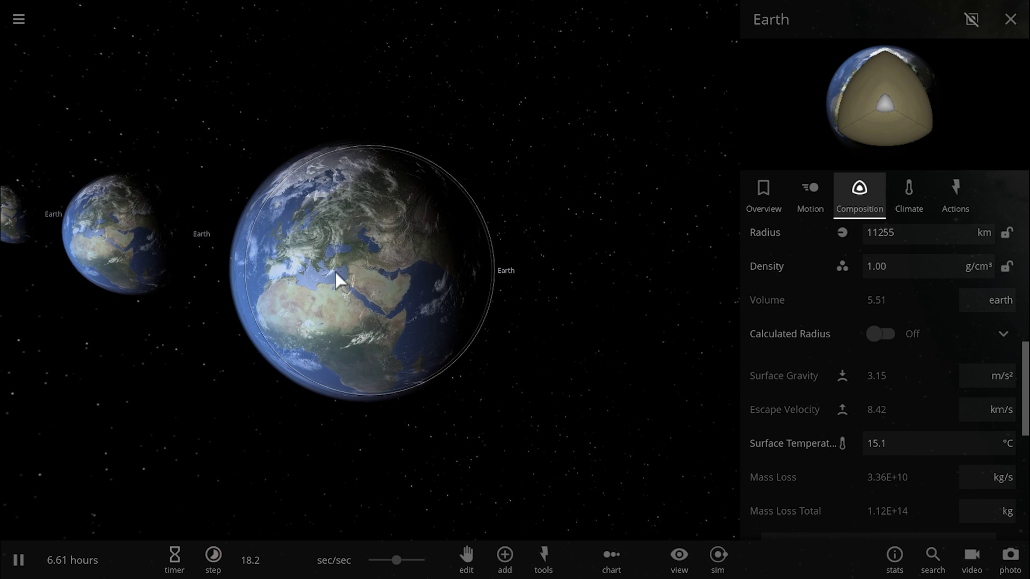
{"action": "left_click_drag", "start_coordinate": [336, 279], "coordinate": [363, 272]}
{"action": "scroll", "coordinate": [165, 266], "scroll_direction": "down", "scroll_amount": 2}
{"action": "scroll", "coordinate": [317, 242], "scroll_direction": "up", "scroll_amount": 1}
{"action": "left_click_drag", "start_coordinate": [166, 267], "coordinate": [328, 240]}
{"action": "scroll", "coordinate": [329, 240], "scroll_direction": "down", "scroll_amount": 2}
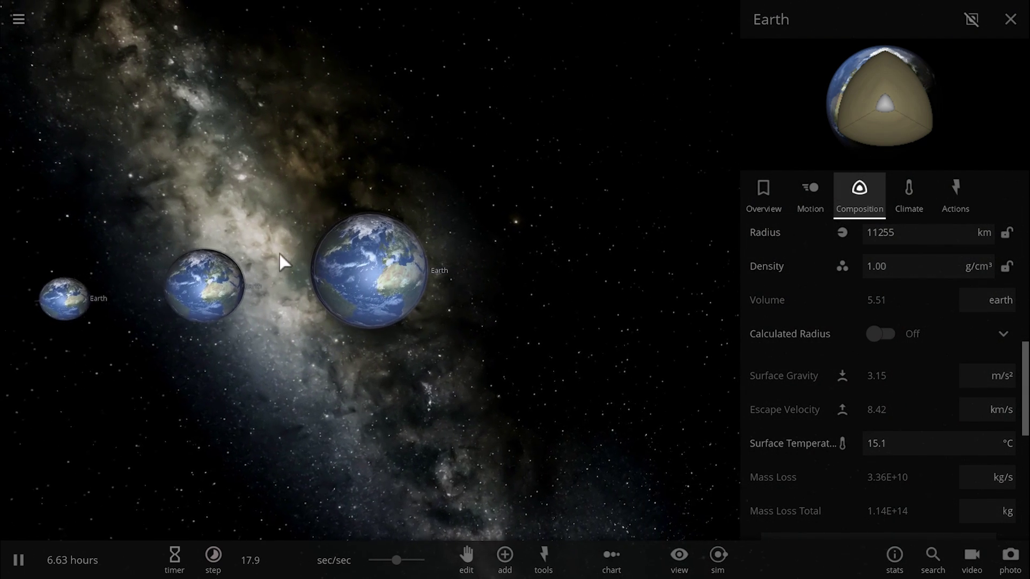
Focus on the smallest Earth and review its density, surface gravity and escape velocity.
{"action": "left_click", "coordinate": [88, 304]}
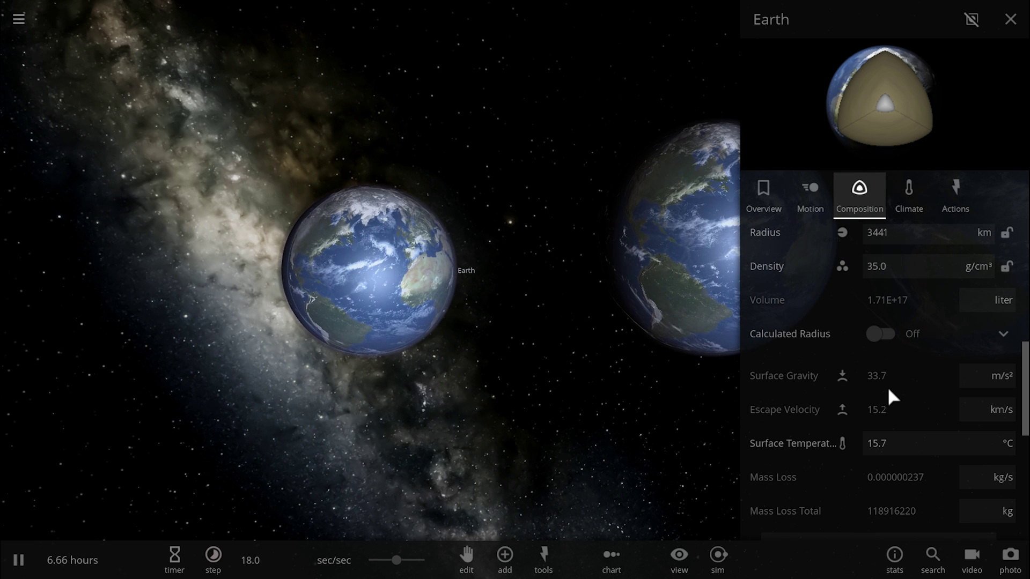
{"action": "scroll", "coordinate": [885, 391], "scroll_direction": "up", "scroll_amount": 3}
{"action": "scroll", "coordinate": [881, 391], "scroll_direction": "down", "scroll_amount": 3}
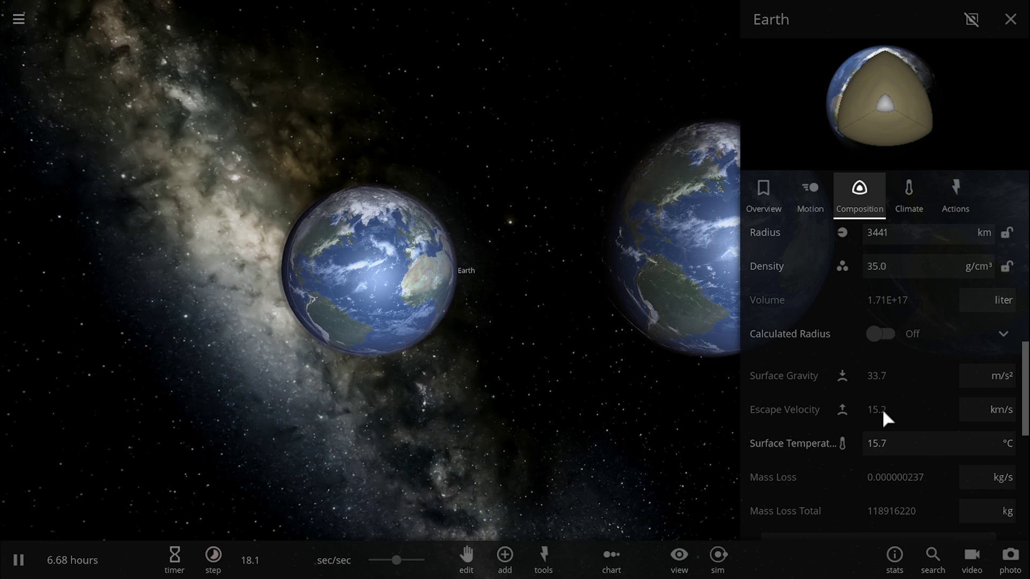
{"action": "scroll", "coordinate": [101, 283], "scroll_direction": "up", "scroll_amount": 4}
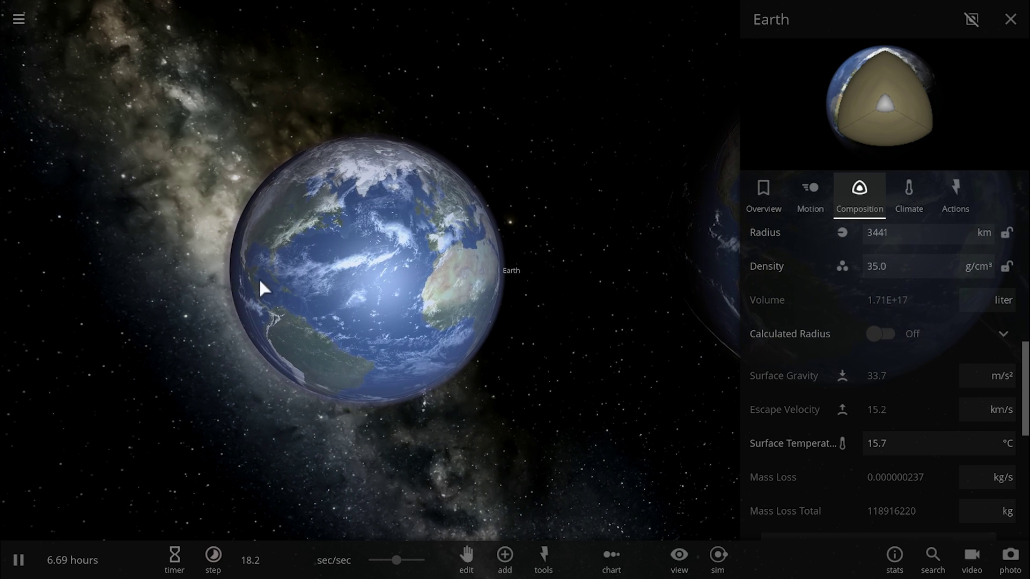
Examine the smallest Earth from several angles and distances against the larger ones, checking its surface gravity.
{"action": "left_click_drag", "start_coordinate": [309, 271], "coordinate": [432, 256]}
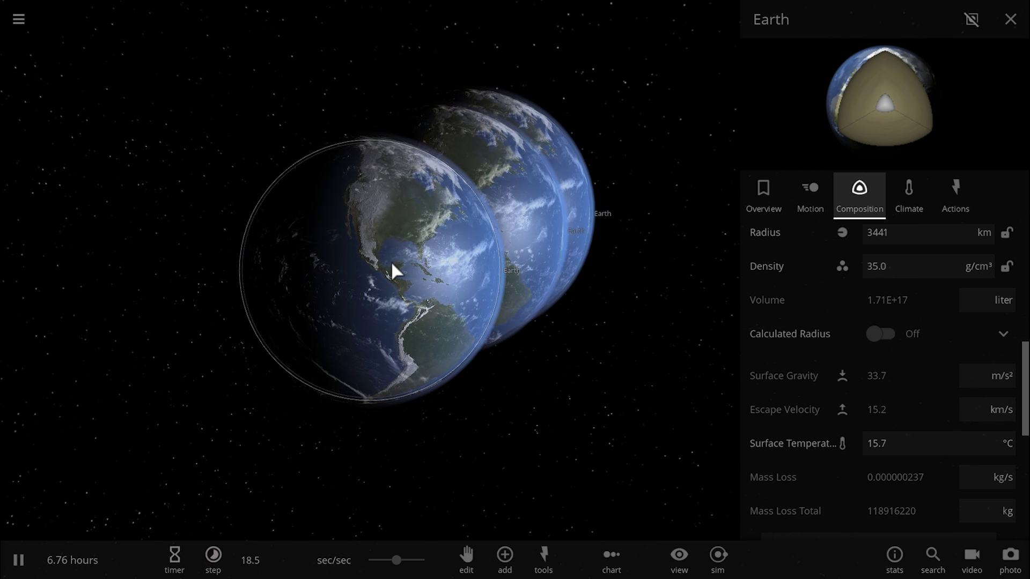
{"action": "left_click_drag", "start_coordinate": [390, 261], "coordinate": [340, 256]}
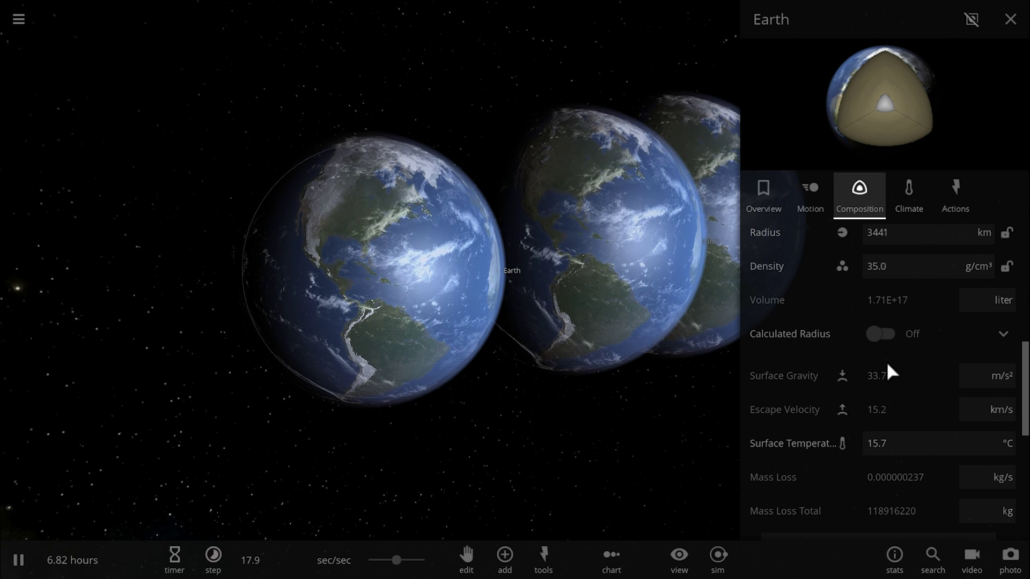
{"action": "mouse_move", "coordinate": [896, 377]}
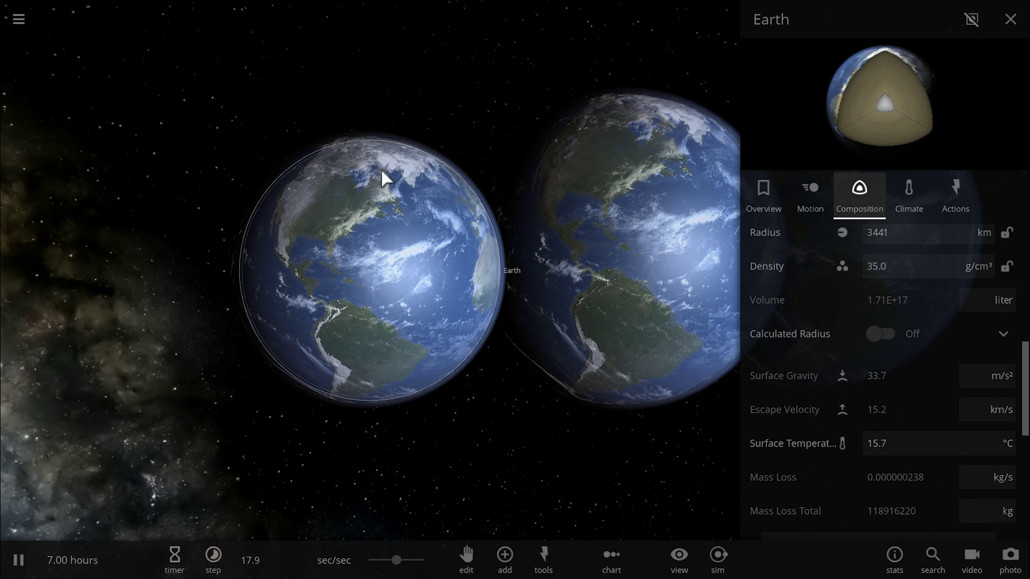
{"action": "scroll", "coordinate": [408, 183], "scroll_direction": "down", "scroll_amount": 5}
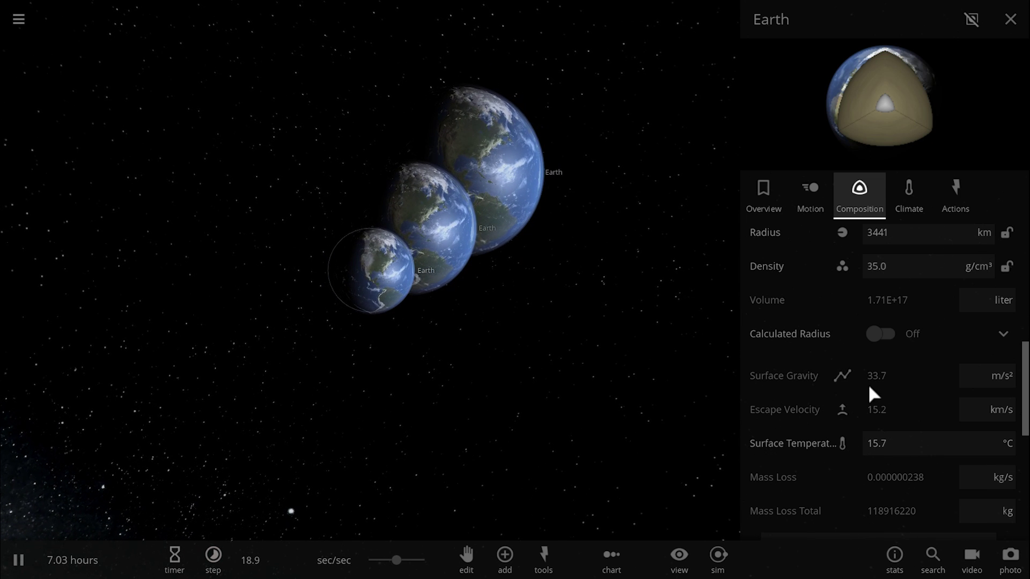
{"action": "mouse_move", "coordinate": [869, 390]}
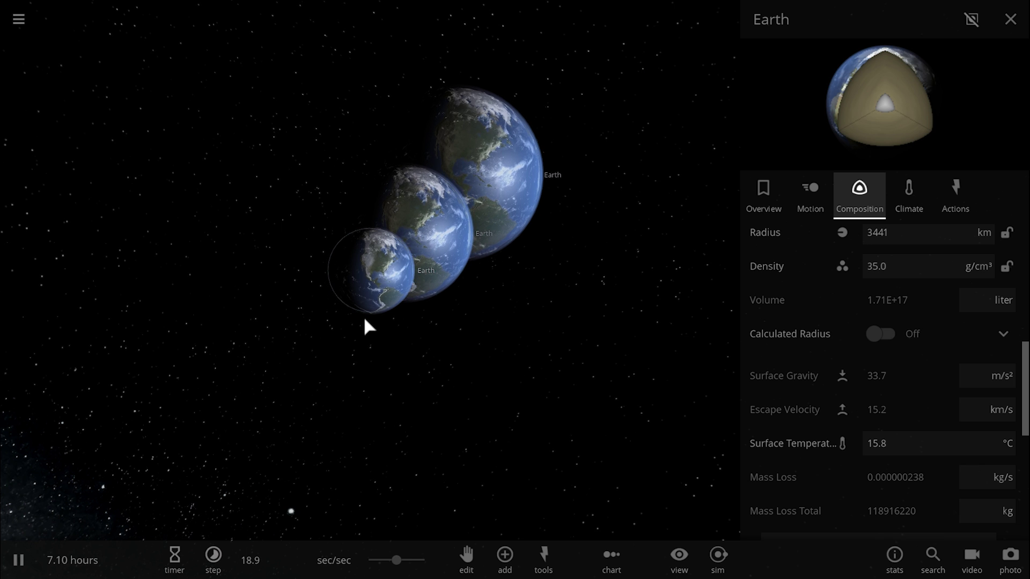
{"action": "scroll", "coordinate": [359, 291], "scroll_direction": "up", "scroll_amount": 3}
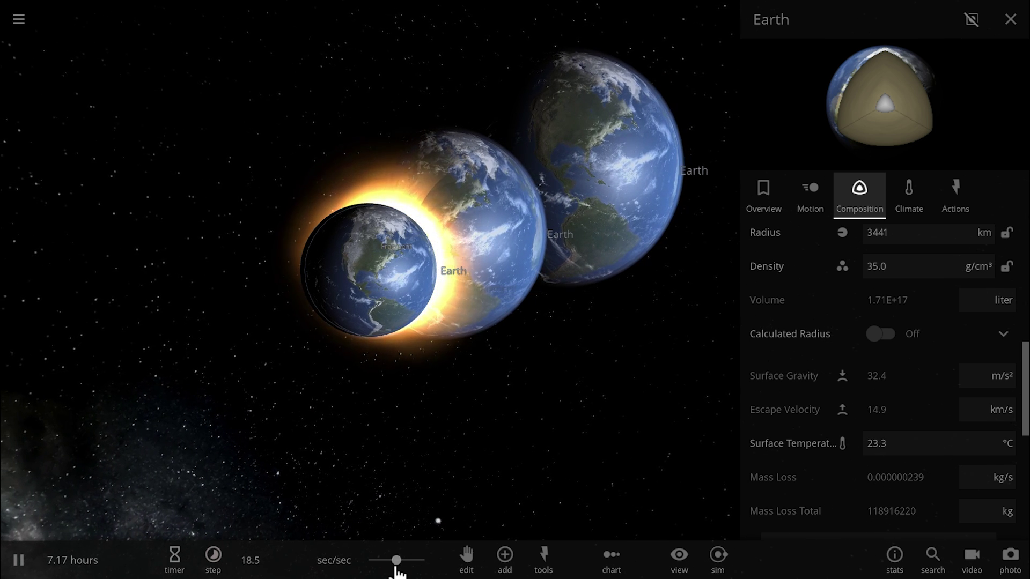
Speed up the simulation to about 8 minutes per second so the three Earths collide.
{"action": "left_click_drag", "start_coordinate": [396, 560], "coordinate": [414, 560]}
{"action": "left_click_drag", "start_coordinate": [533, 387], "coordinate": [474, 395]}
{"action": "scroll", "coordinate": [474, 395], "scroll_direction": "down", "scroll_amount": 3}
{"action": "left_click_drag", "start_coordinate": [401, 559], "coordinate": [417, 560]}
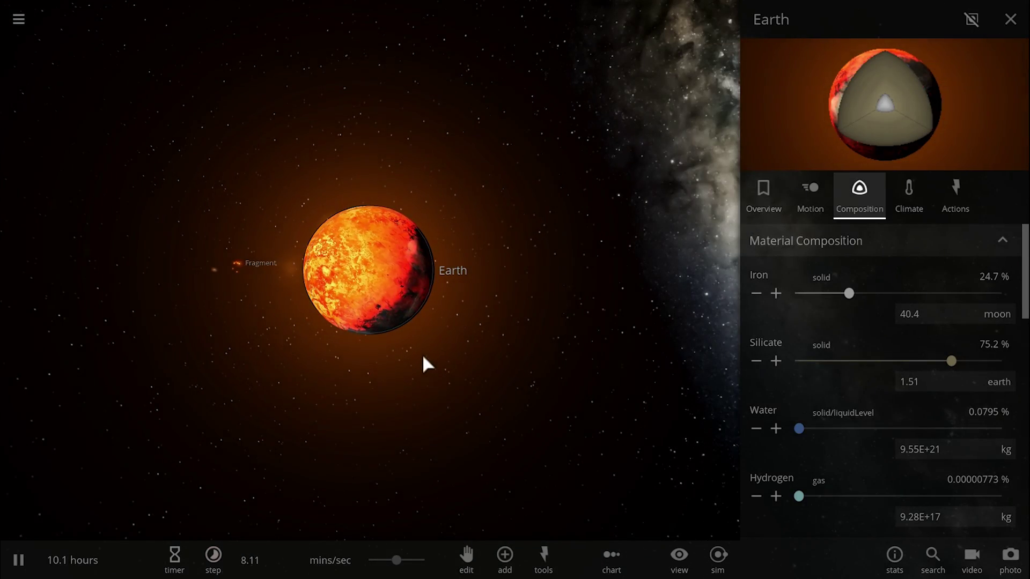
Inspect the molten merged Earth from different angles and review its overview data, including mass, radius and density.
{"action": "scroll", "coordinate": [423, 355], "scroll_direction": "up", "scroll_amount": 3}
{"action": "left_click_drag", "start_coordinate": [423, 355], "coordinate": [477, 367]}
{"action": "scroll", "coordinate": [477, 367], "scroll_direction": "down", "scroll_amount": 3}
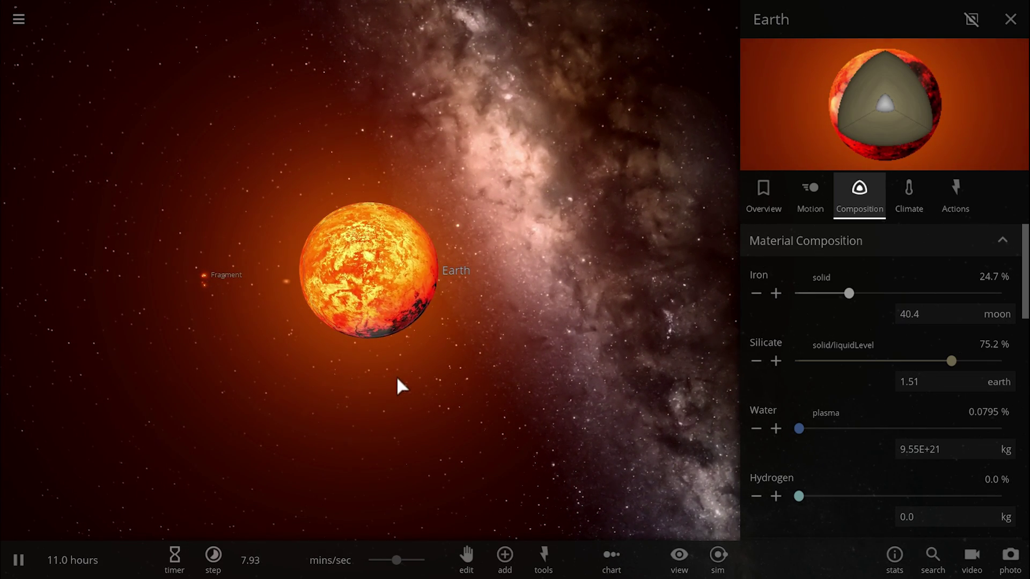
{"action": "left_click_drag", "start_coordinate": [248, 361], "coordinate": [363, 357]}
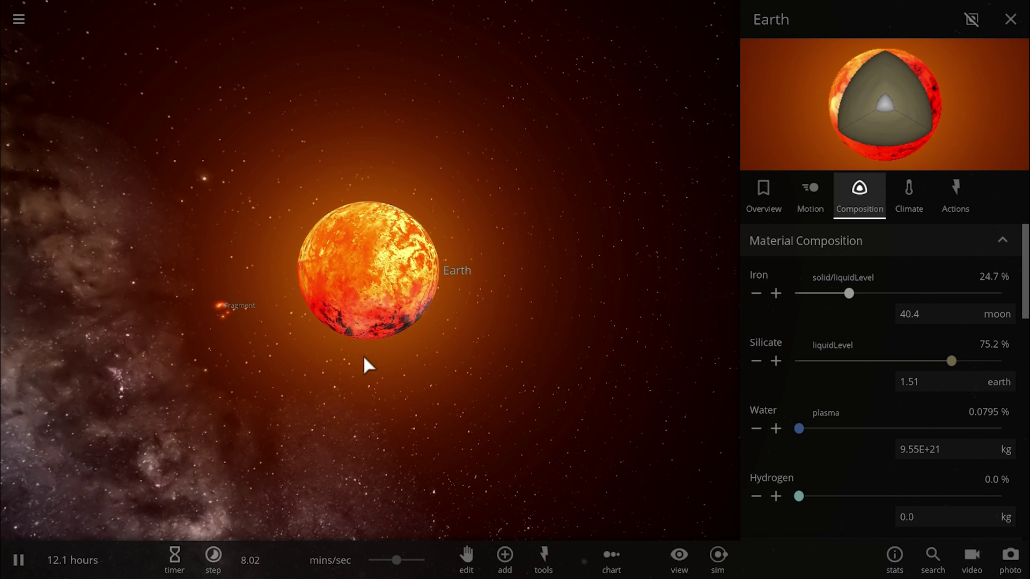
{"action": "left_click_drag", "start_coordinate": [289, 368], "coordinate": [303, 374]}
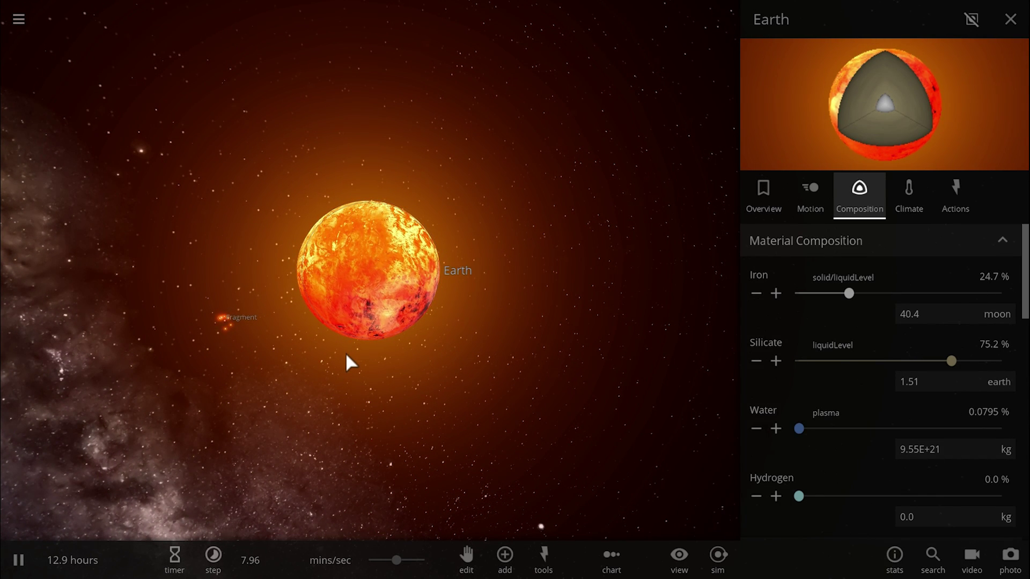
{"action": "left_click", "coordinate": [778, 202]}
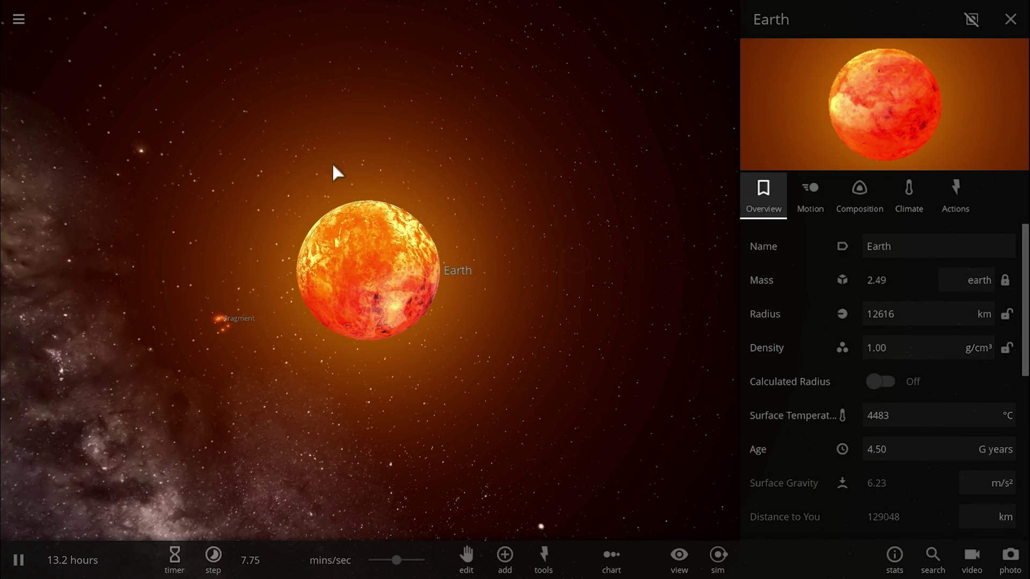
Start a new empty simulation and place a stationary Earth from the planet catalogue.
{"action": "left_click", "coordinate": [18, 19]}
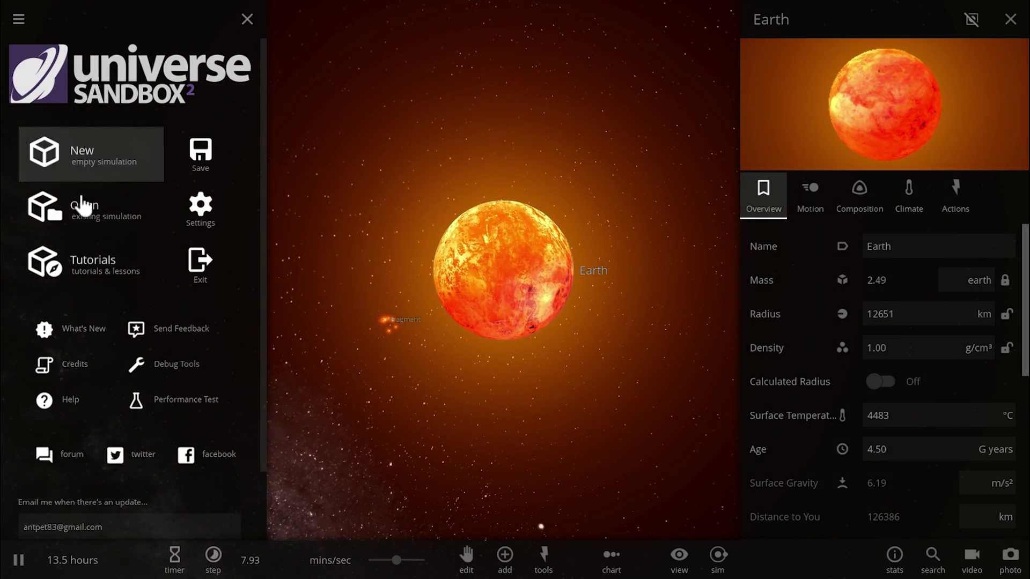
{"action": "left_click", "coordinate": [85, 170]}
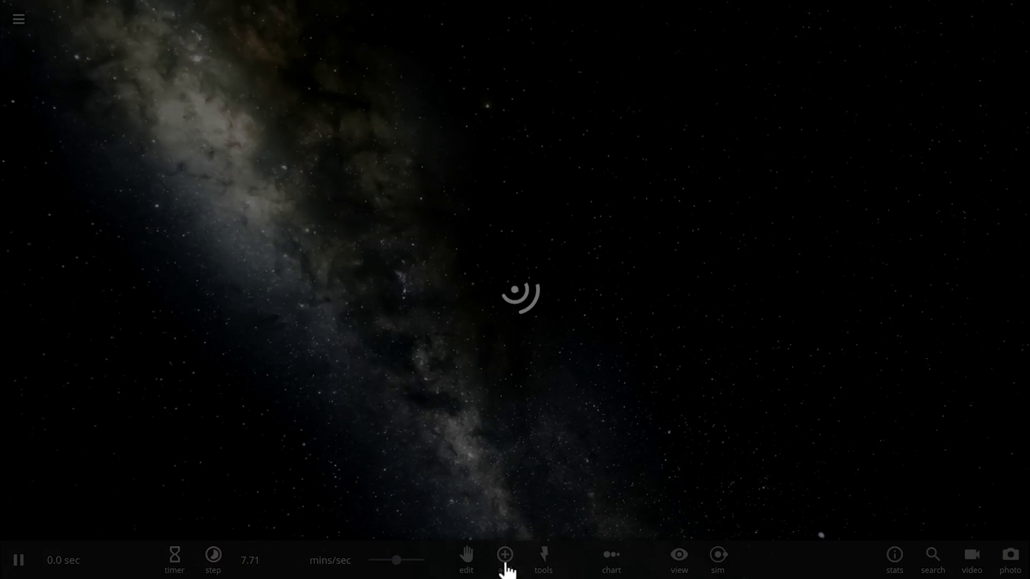
{"action": "left_click", "coordinate": [504, 563]}
{"action": "left_click", "coordinate": [305, 434]}
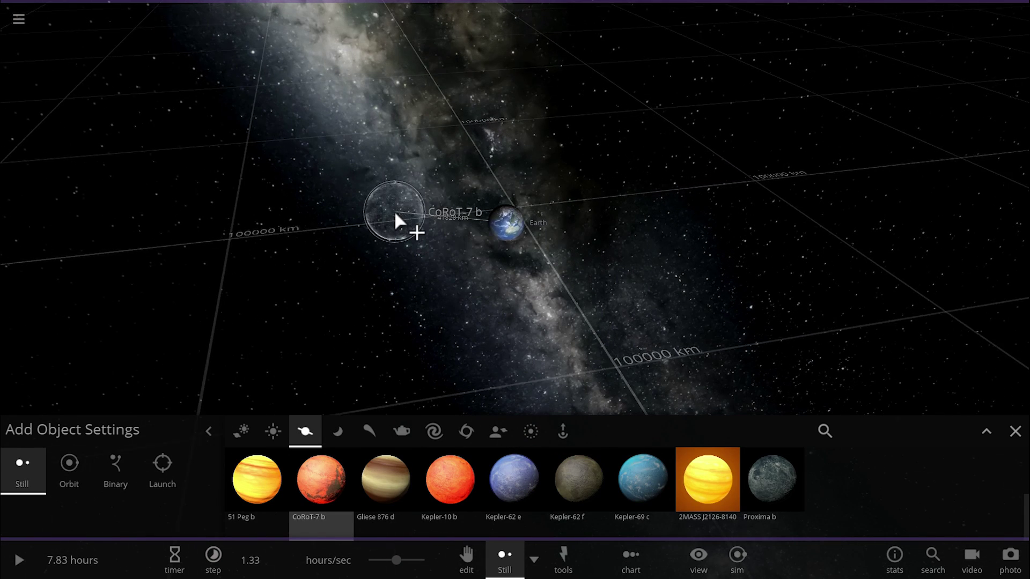
Add the exoplanets CoRoT-7 b and Kepler-10 b as still objects on opposite sides of Earth.
{"action": "left_click", "coordinate": [372, 204]}
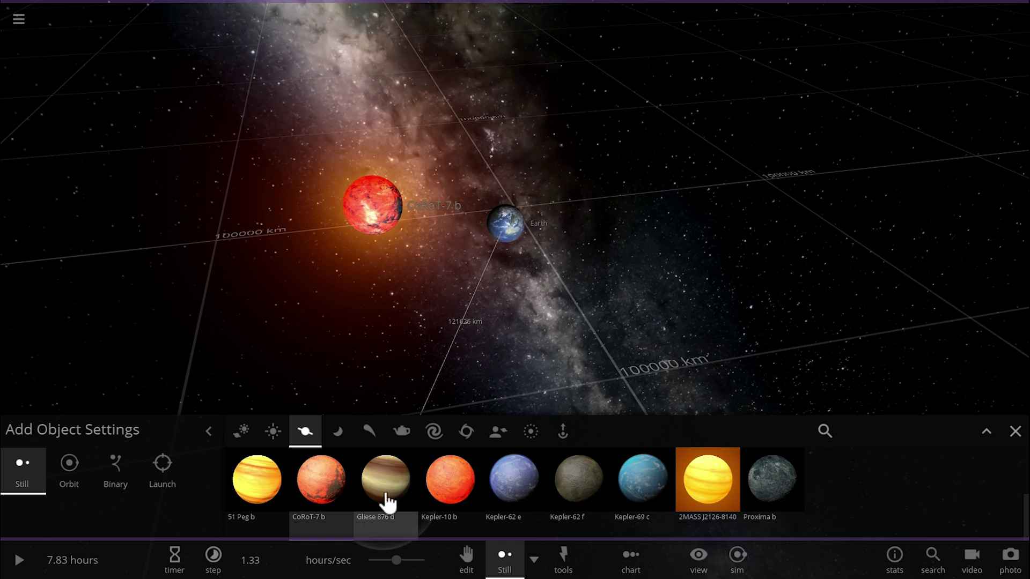
{"action": "left_click", "coordinate": [450, 495]}
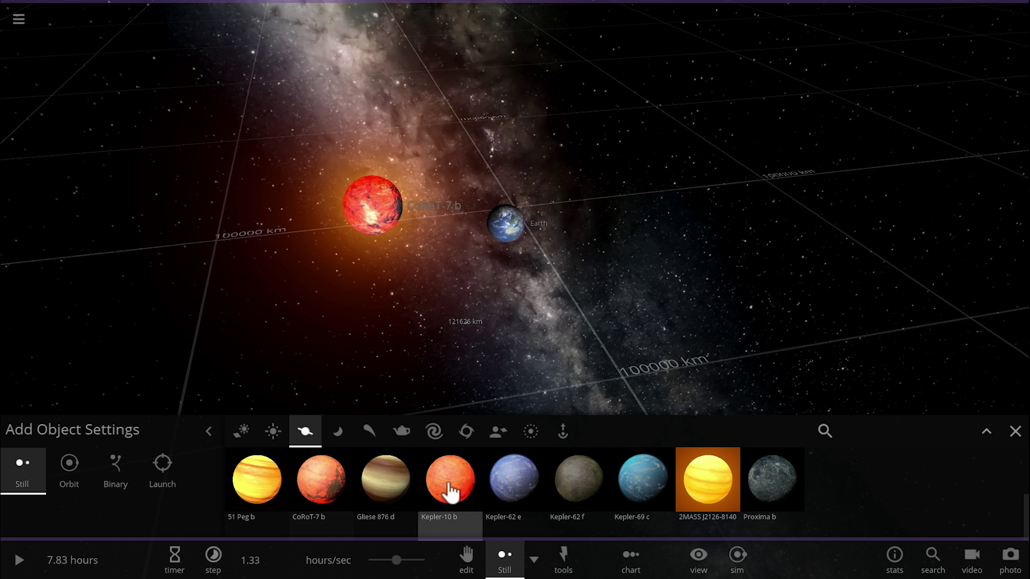
{"action": "left_click", "coordinate": [648, 236]}
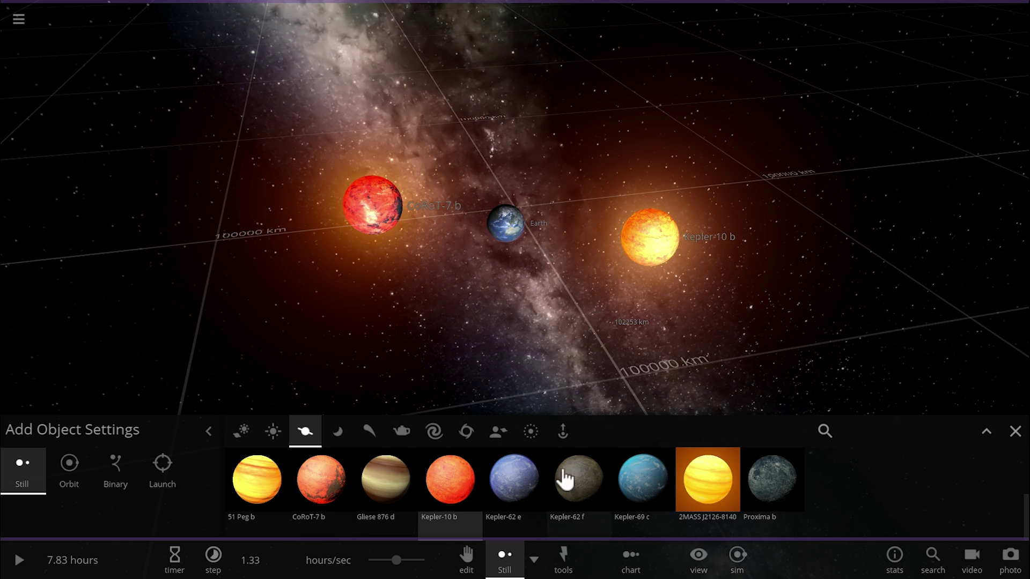
Add the exoplanets Kepler-62 e and Kepler-62 f as still objects in front of Earth.
{"action": "left_click", "coordinate": [519, 485]}
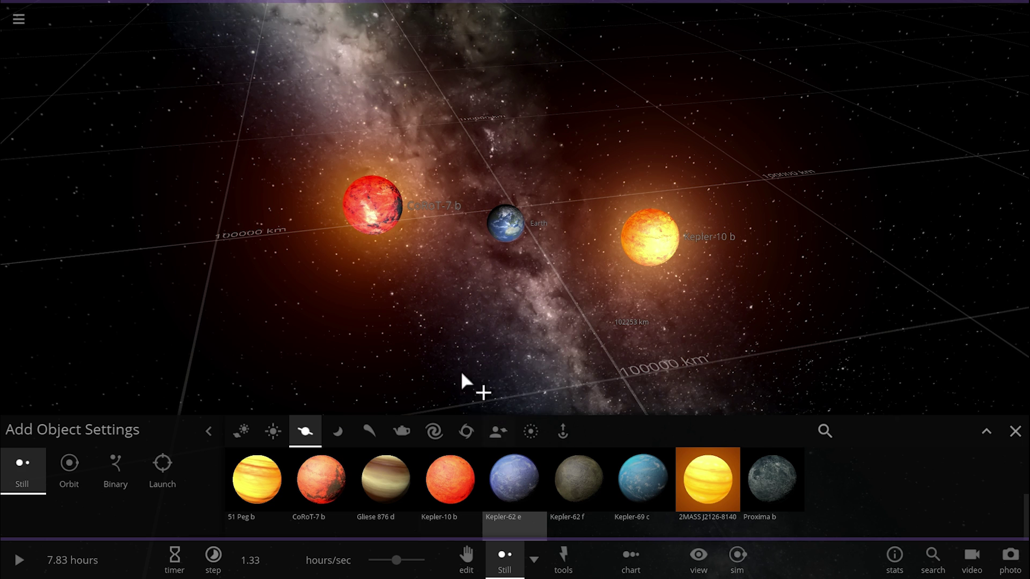
{"action": "left_click", "coordinate": [451, 315]}
{"action": "left_click", "coordinate": [583, 485]}
{"action": "left_click", "coordinate": [625, 326]}
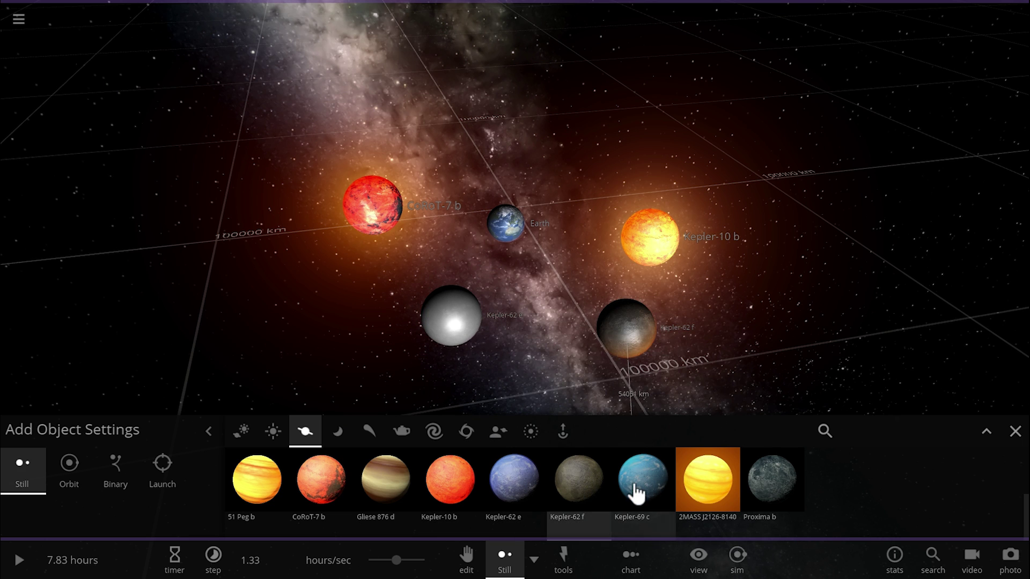
Add Proxima b as a still object behind Earth, on the Kepler-10 b side.
{"action": "left_click", "coordinate": [770, 486]}
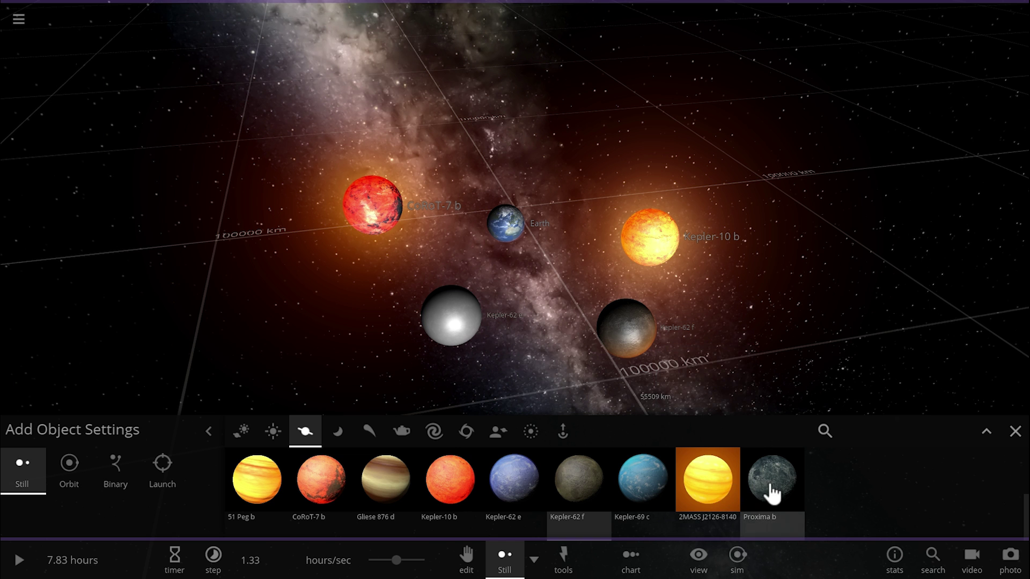
{"action": "left_click", "coordinate": [580, 173]}
{"action": "right_click_drag", "start_coordinate": [574, 346], "coordinate": [521, 333]}
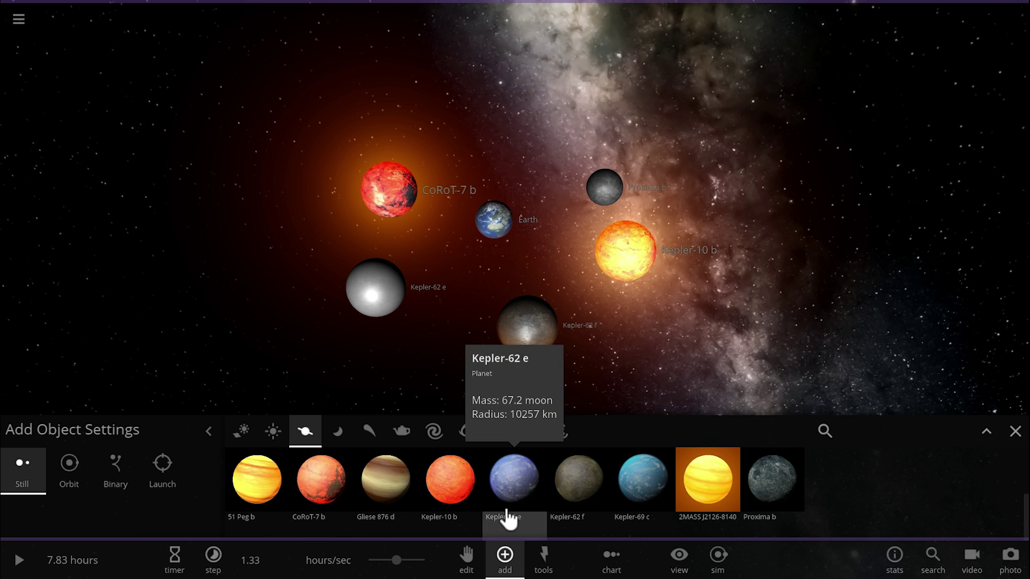
Add Planet Nine as a still object behind Earth and close the object catalogue.
{"action": "scroll", "coordinate": [655, 501], "scroll_direction": "up", "scroll_amount": 2}
{"action": "left_click", "coordinate": [957, 500]}
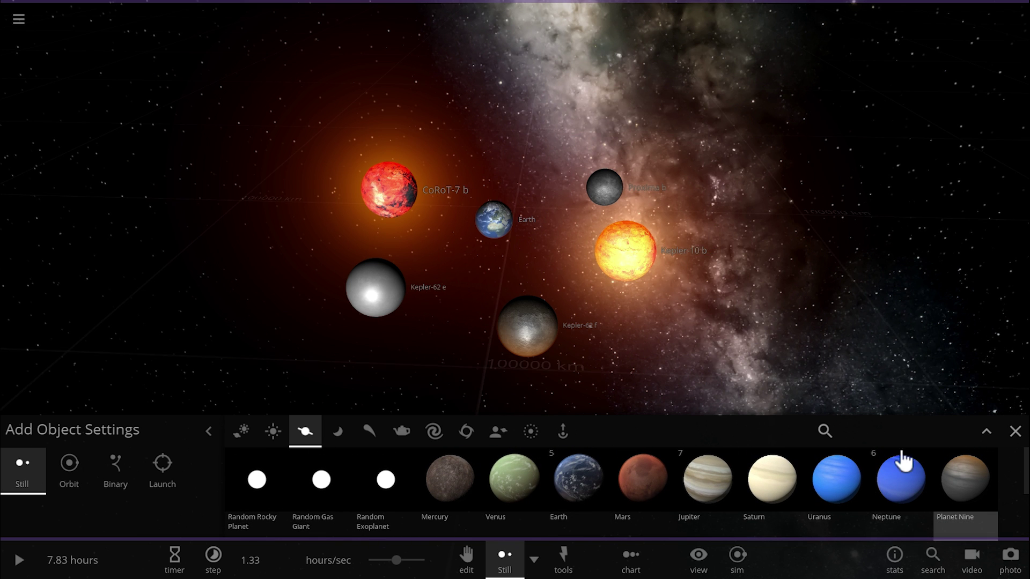
{"action": "left_click", "coordinate": [521, 178]}
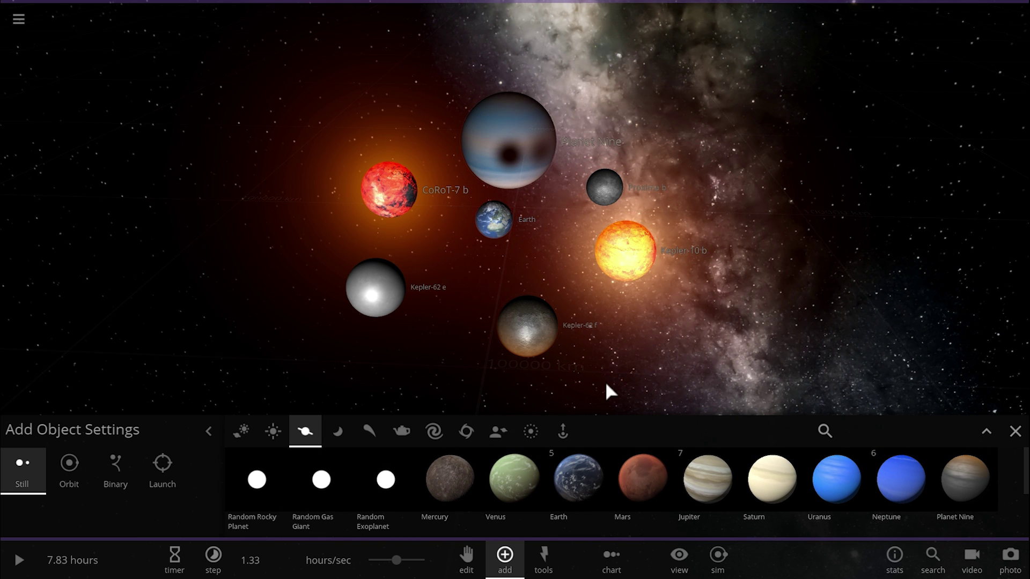
{"action": "left_click", "coordinate": [1014, 430]}
{"action": "right_click_drag", "start_coordinate": [728, 401], "coordinate": [672, 426]}
{"action": "scroll", "coordinate": [684, 394], "scroll_direction": "up", "scroll_amount": 4}
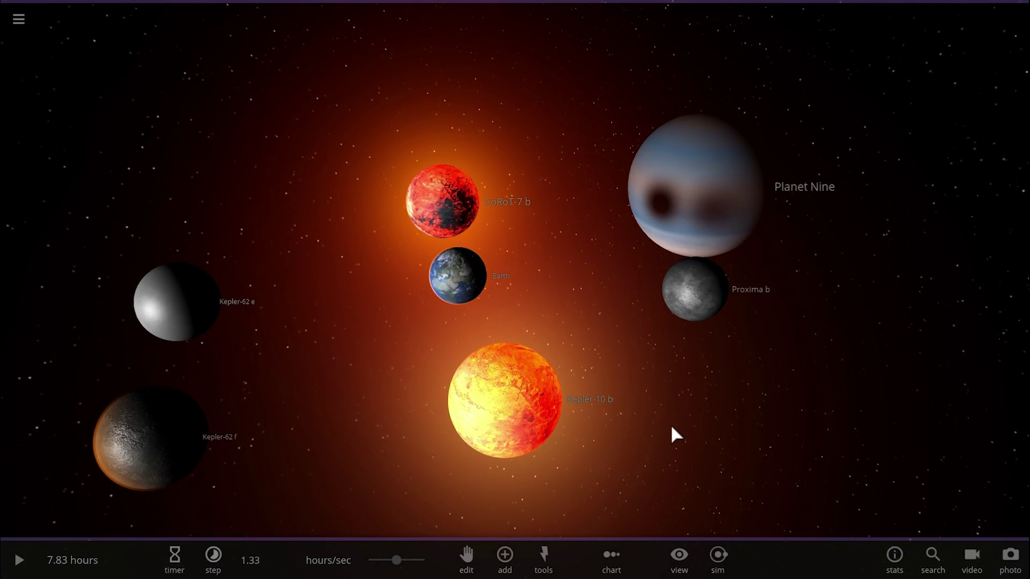
Inspect Planet Nine's mass, radius and density together with its surface gravity and escape velocity.
{"action": "left_click_drag", "start_coordinate": [671, 424], "coordinate": [627, 396]}
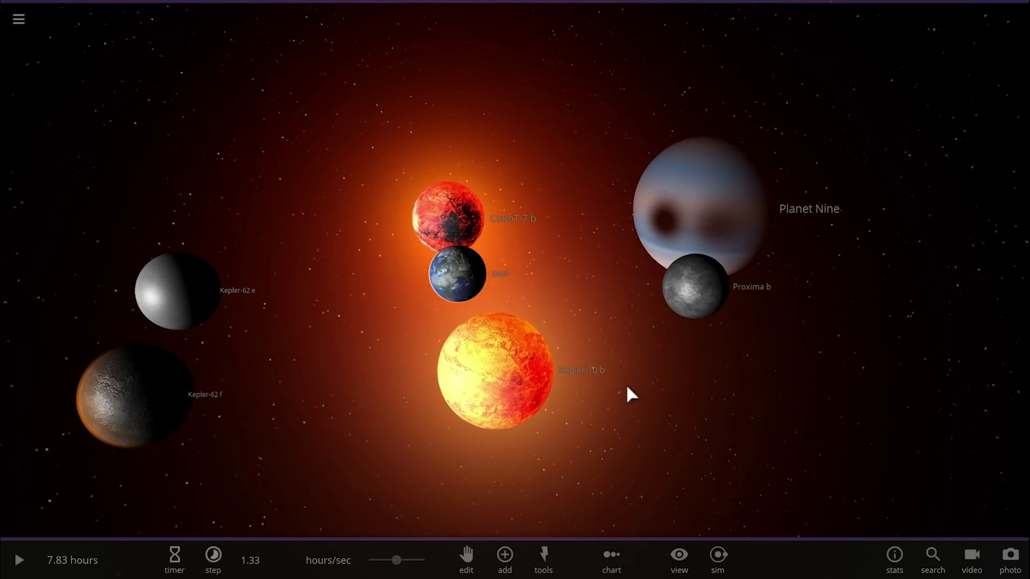
{"action": "left_click", "coordinate": [448, 273]}
{"action": "left_click", "coordinate": [691, 212]}
{"action": "left_click", "coordinate": [944, 250]}
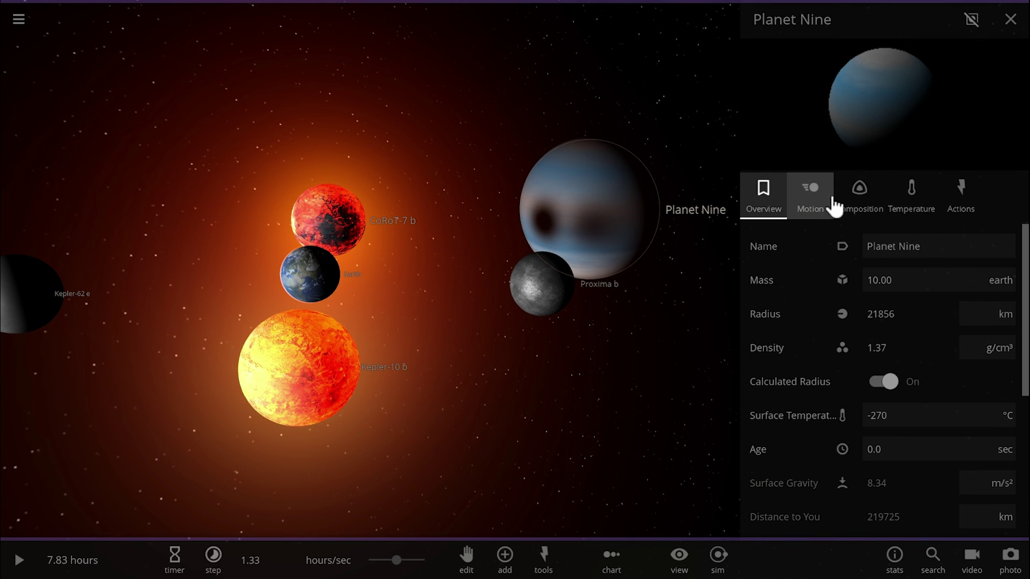
{"action": "left_click", "coordinate": [867, 207]}
{"action": "scroll", "coordinate": [877, 321], "scroll_direction": "down", "scroll_amount": 5}
{"action": "scroll", "coordinate": [916, 453], "scroll_direction": "down", "scroll_amount": 4}
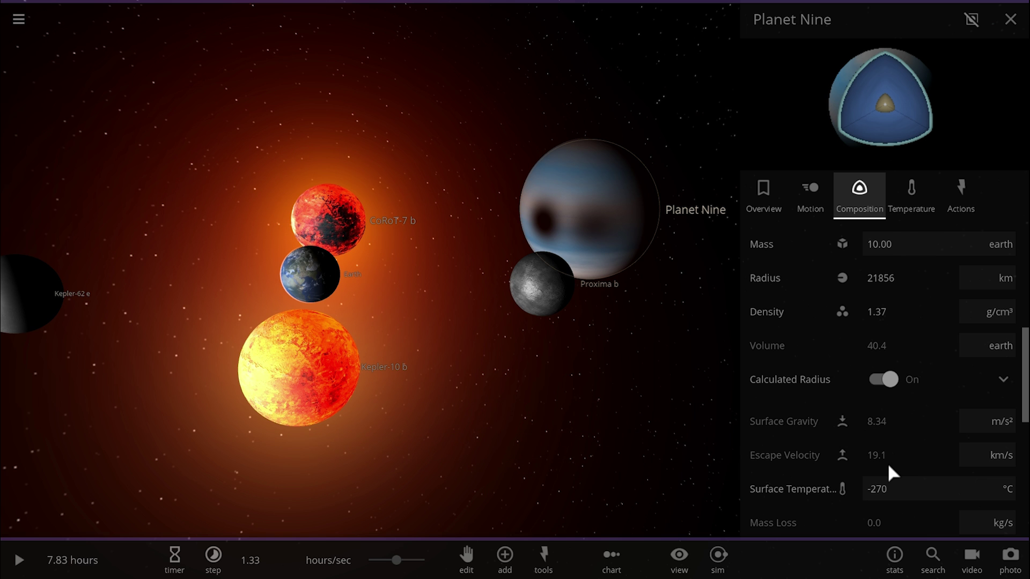
Inspect Proxima b's surface gravity and escape velocity, and review its mass, radius and density.
{"action": "mouse_move", "coordinate": [584, 182]}
{"action": "left_mouse_down"}
{"action": "mouse_move", "coordinate": [562, 234]}
{"action": "mouse_move", "coordinate": [568, 170]}
{"action": "left_mouse_up"}
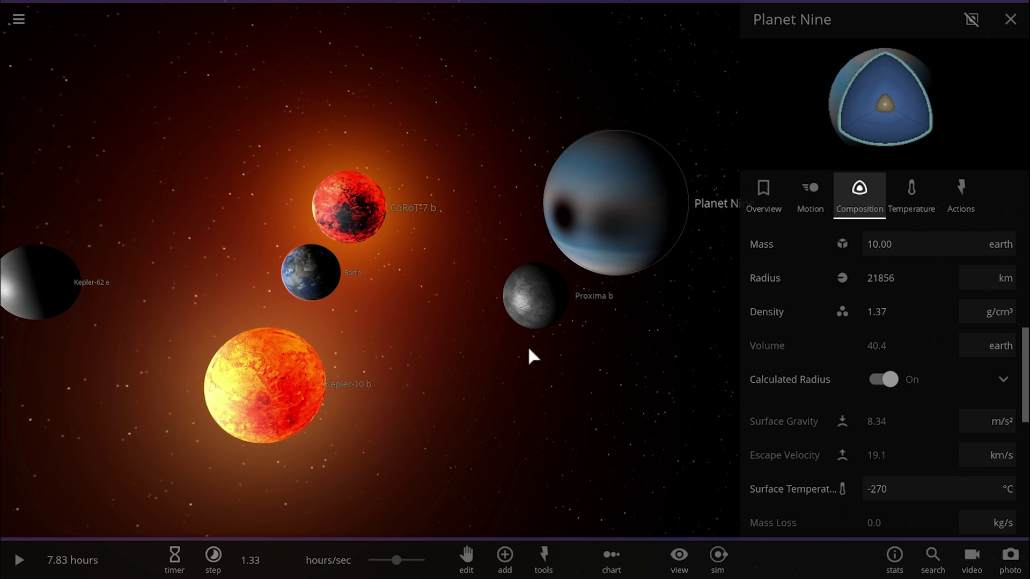
{"action": "left_click", "coordinate": [529, 310]}
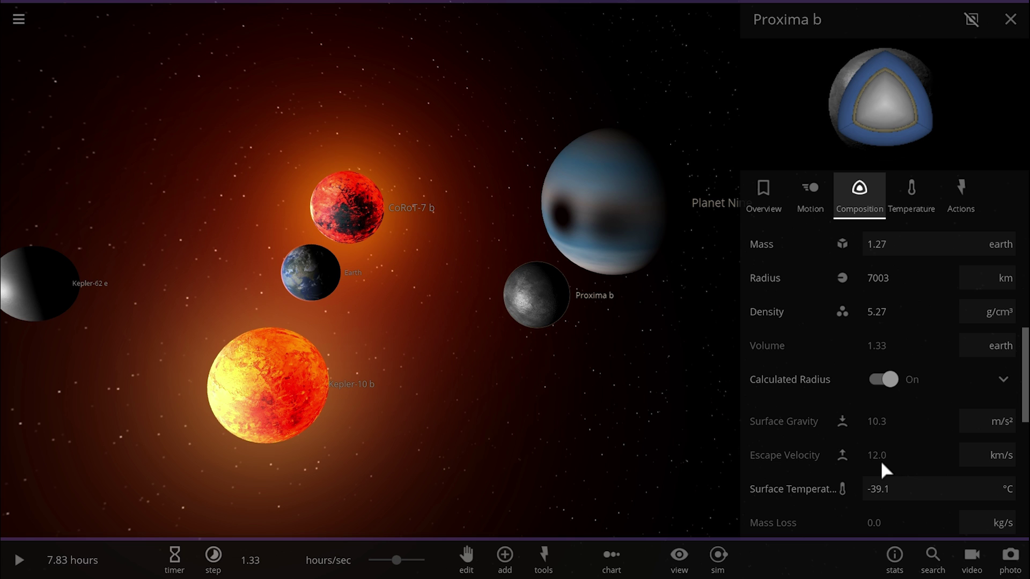
{"action": "mouse_move", "coordinate": [882, 464]}
{"action": "left_click", "coordinate": [764, 212]}
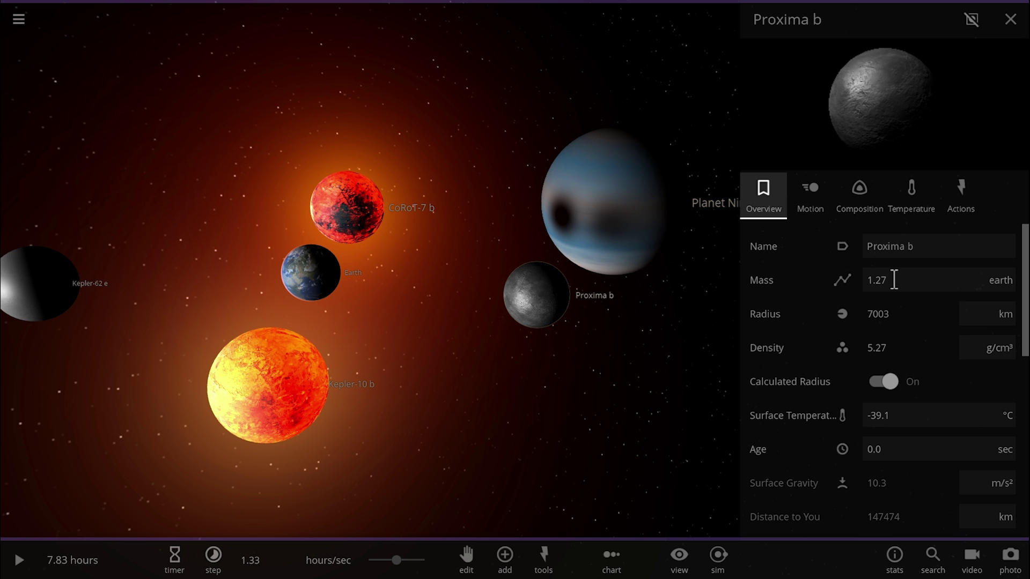
Inspect Kepler-10 b's composition, surface gravity and escape velocity, and compare them with its mass.
{"action": "left_click_drag", "start_coordinate": [540, 384], "coordinate": [535, 380]}
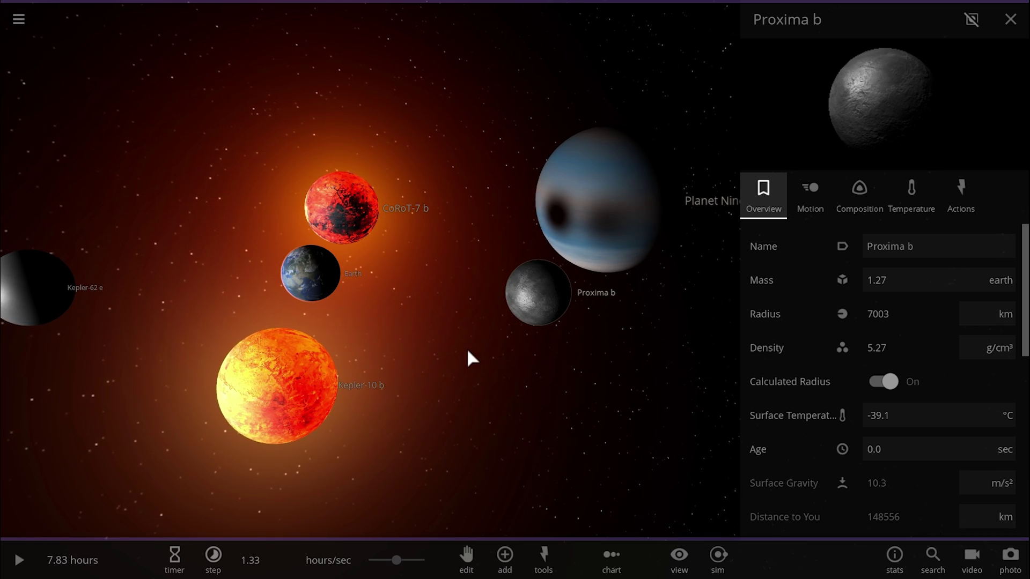
{"action": "left_click_drag", "start_coordinate": [469, 352], "coordinate": [484, 360]}
{"action": "left_click_drag", "start_coordinate": [391, 400], "coordinate": [417, 404]}
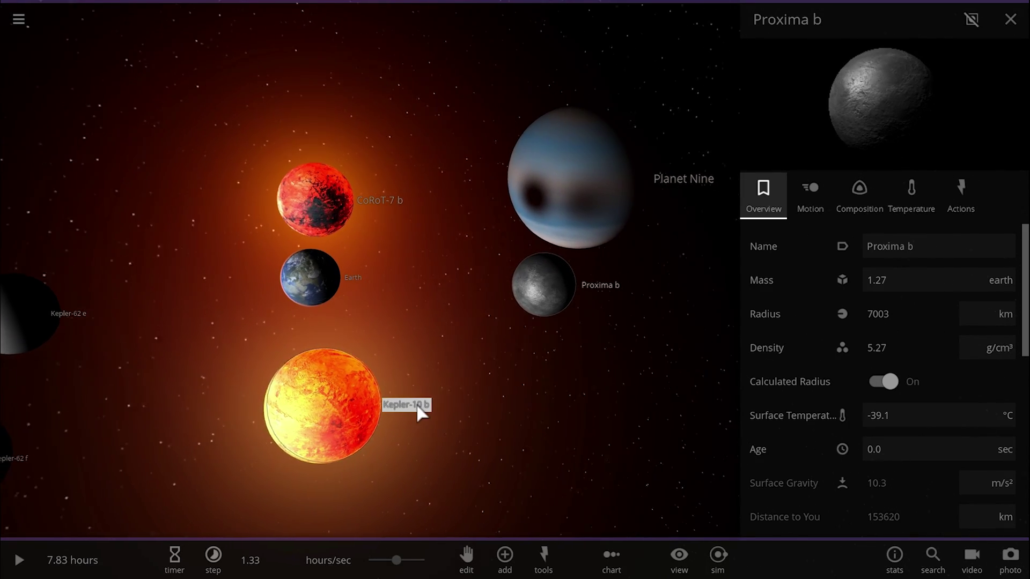
{"action": "left_click", "coordinate": [418, 410]}
{"action": "double_click", "coordinate": [349, 421]}
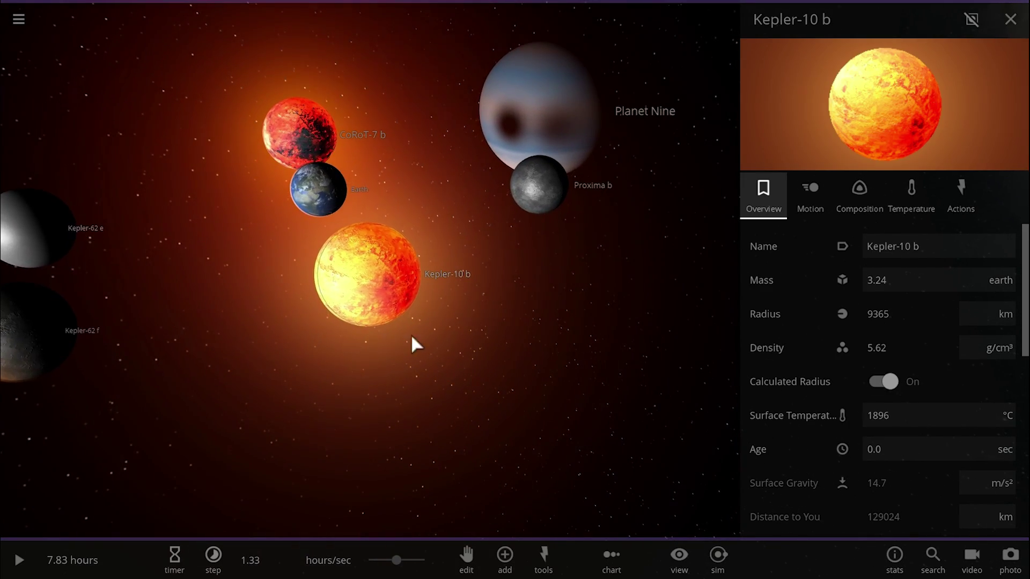
{"action": "left_click", "coordinate": [858, 196]}
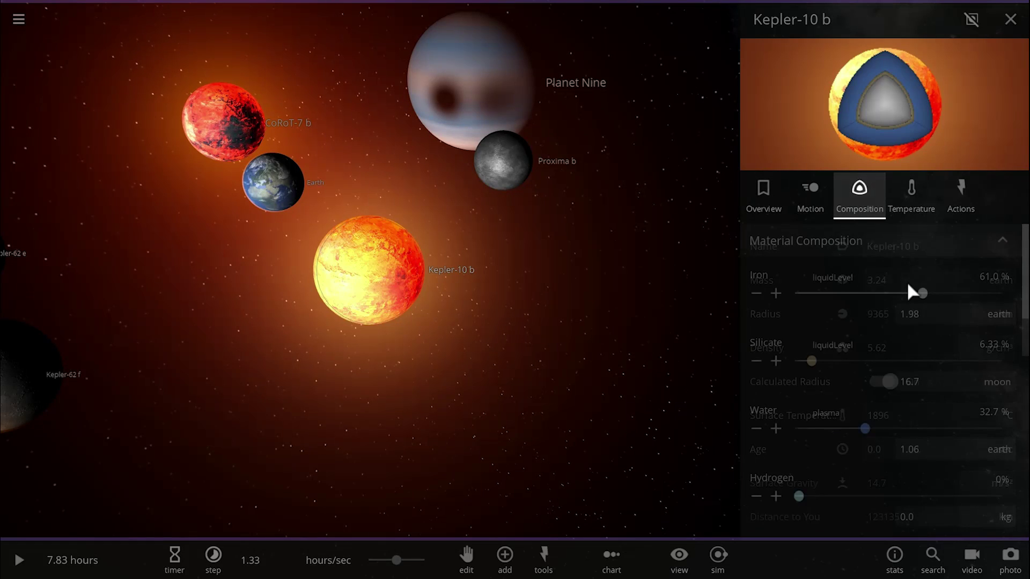
{"action": "scroll", "coordinate": [908, 306], "scroll_direction": "down", "scroll_amount": 5}
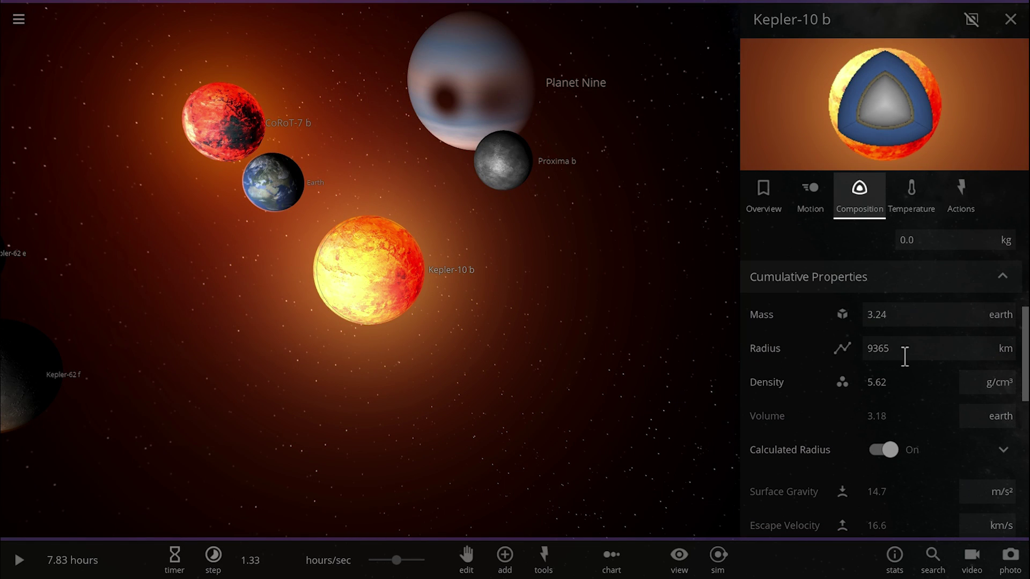
{"action": "scroll", "coordinate": [906, 359], "scroll_direction": "down", "scroll_amount": 3}
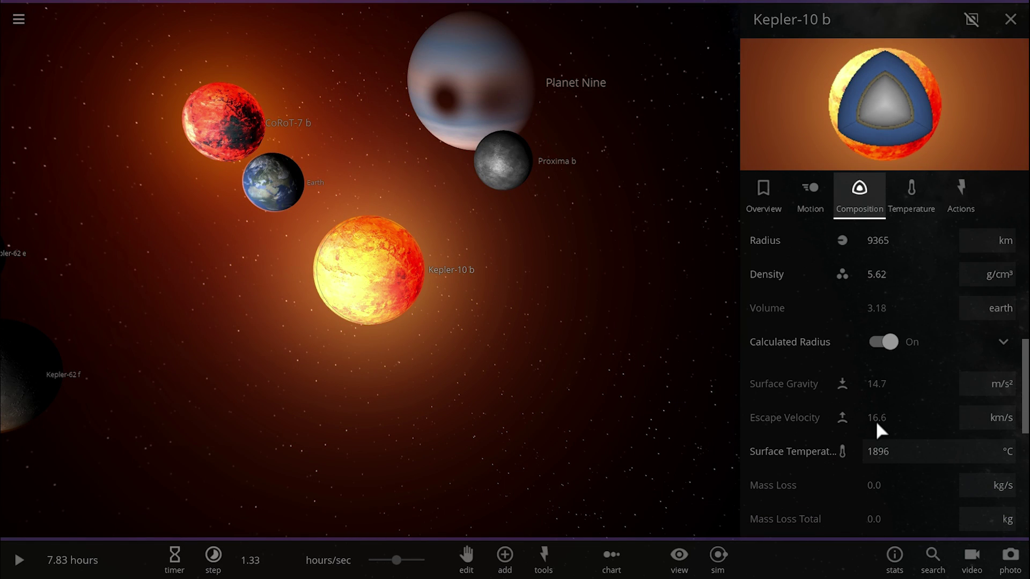
{"action": "mouse_move", "coordinate": [876, 424]}
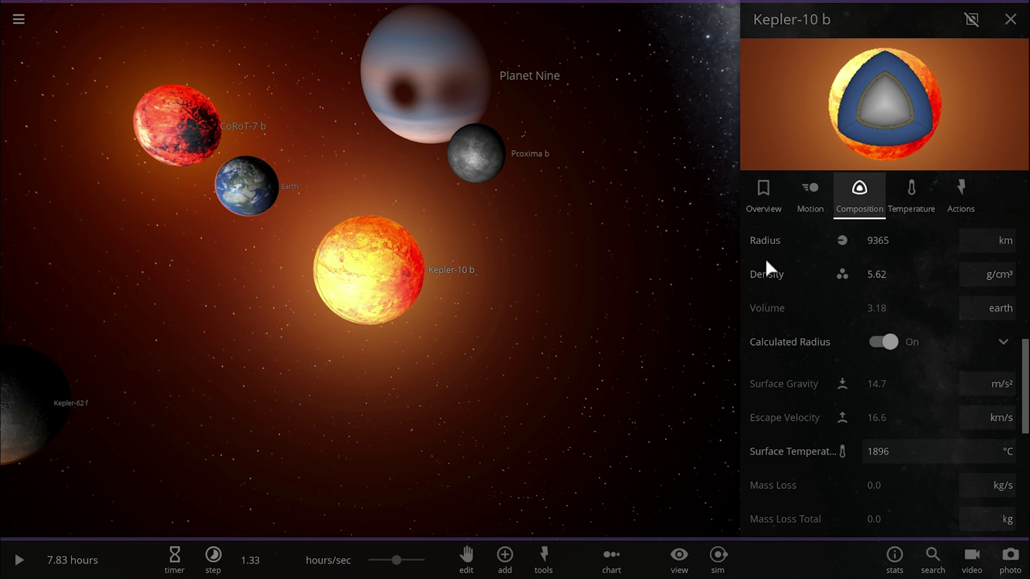
{"action": "left_click", "coordinate": [751, 203]}
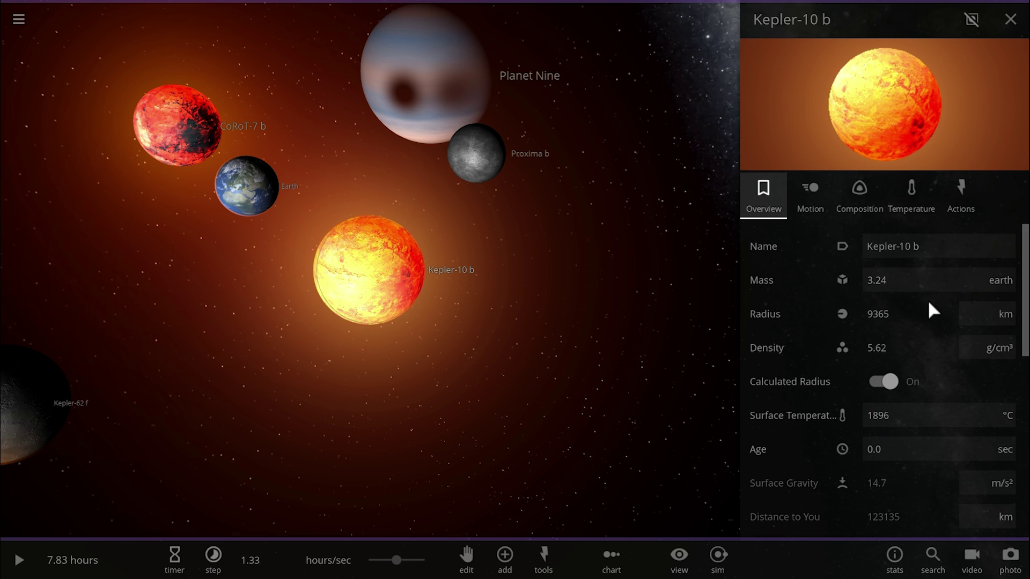
{"action": "mouse_move", "coordinate": [899, 282]}
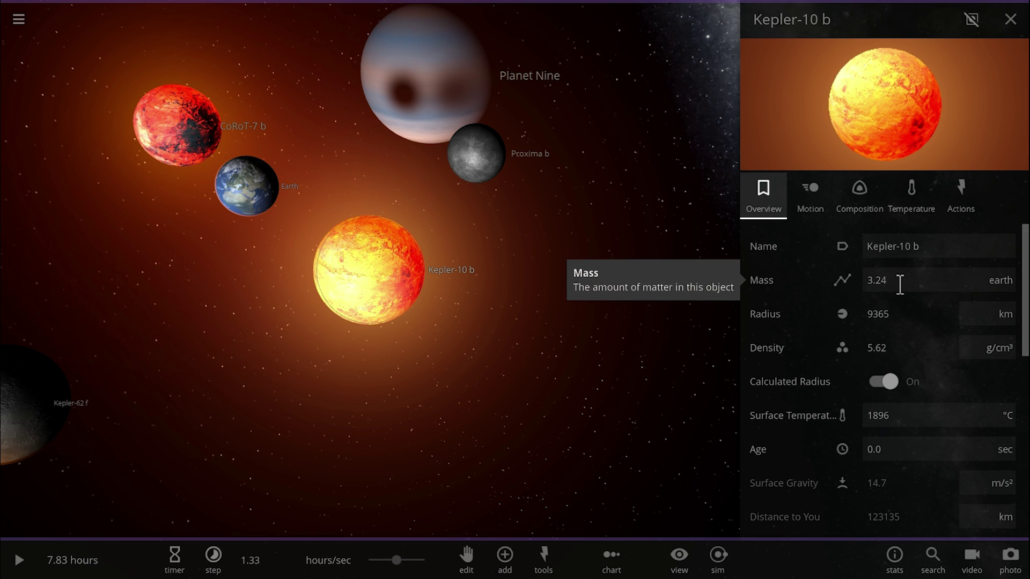
Open Kepler-62 f's properties and show its mass in Earth masses.
{"action": "scroll", "coordinate": [603, 301], "scroll_direction": "down", "scroll_amount": 5}
{"action": "left_click_drag", "start_coordinate": [390, 317], "coordinate": [471, 339]}
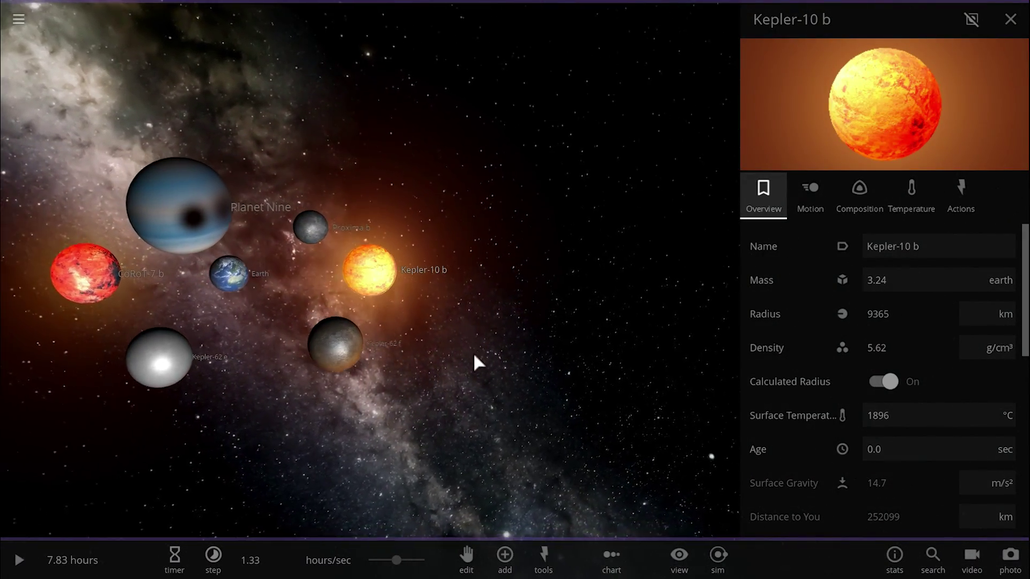
{"action": "left_click", "coordinate": [335, 352]}
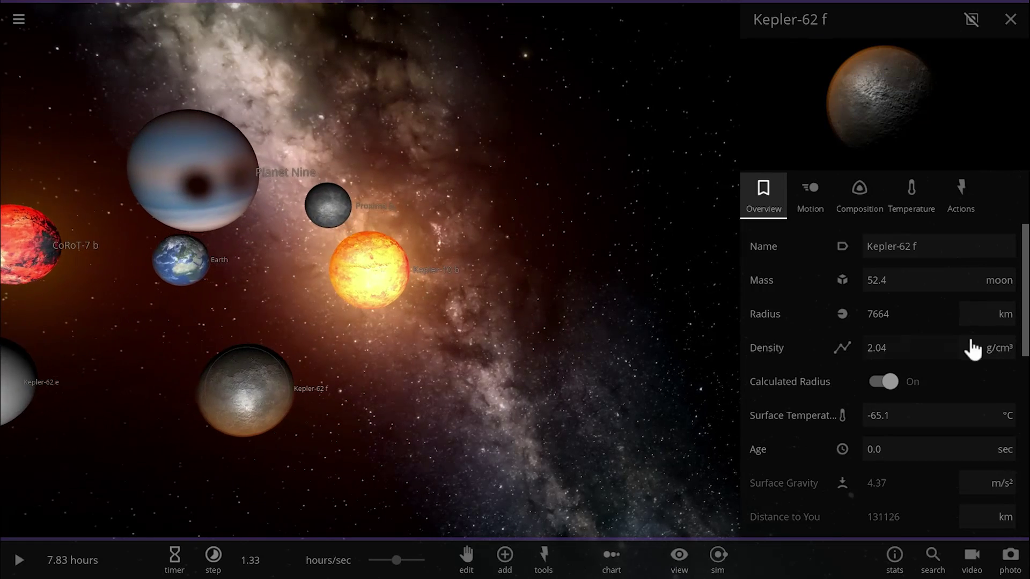
{"action": "left_click", "coordinate": [1001, 281]}
{"action": "left_click", "coordinate": [1006, 258]}
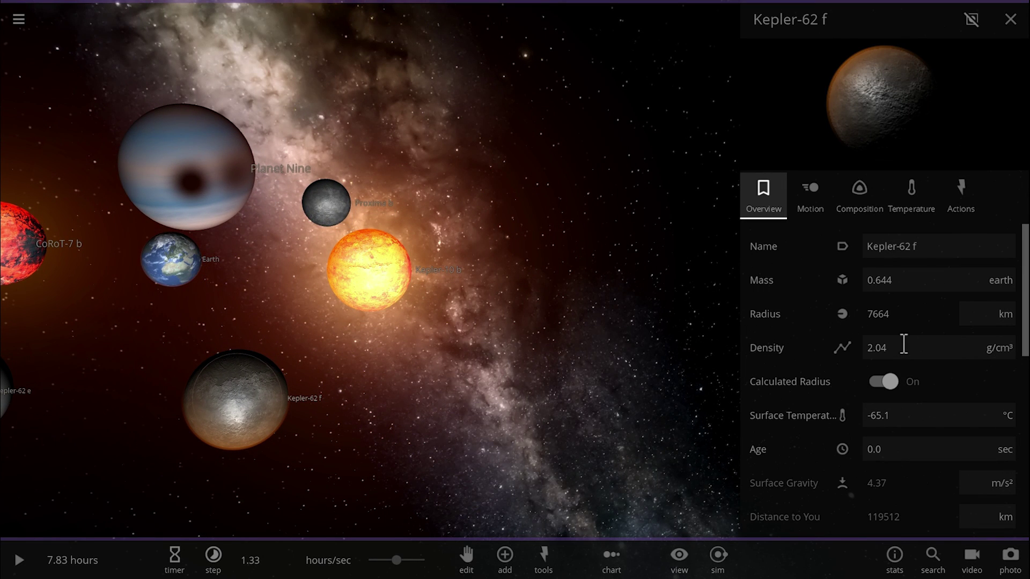
Examine the internal composition, density, surface gravity and escape velocity of Kepler-62 f and Kepler-62 e.
{"action": "left_click", "coordinate": [860, 204]}
{"action": "scroll", "coordinate": [869, 343], "scroll_direction": "down", "scroll_amount": 3}
{"action": "scroll", "coordinate": [870, 354], "scroll_direction": "down", "scroll_amount": 1}
{"action": "scroll", "coordinate": [901, 424], "scroll_direction": "down", "scroll_amount": 2}
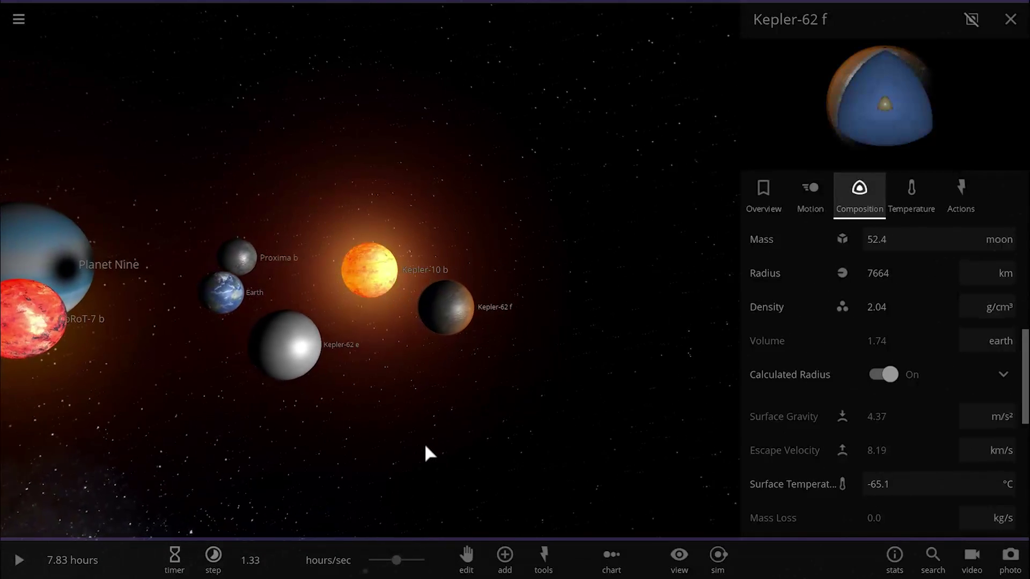
{"action": "left_click", "coordinate": [295, 349]}
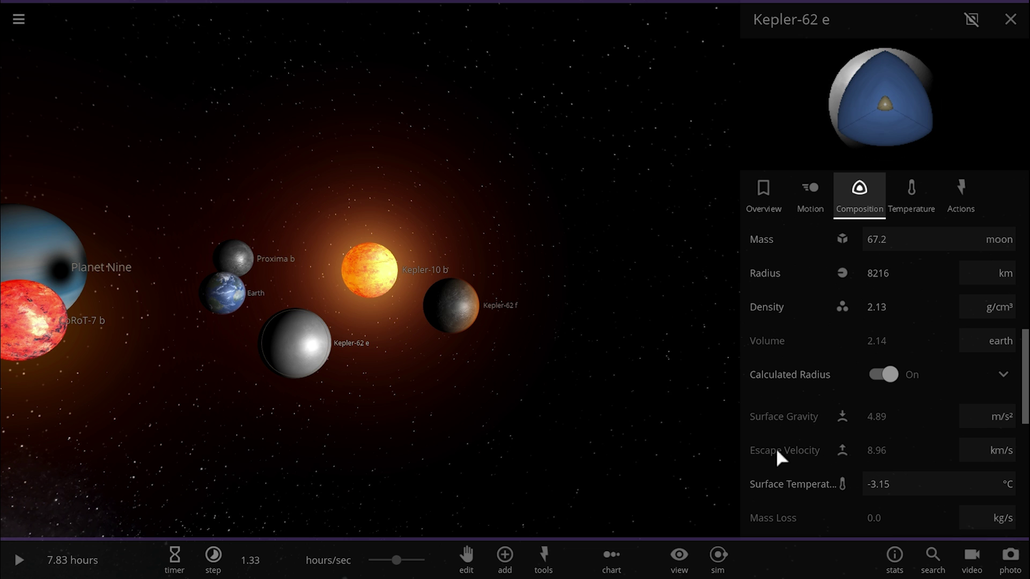
Add Mercury and Mars as still objects in the open space near Kepler-62 e and Kepler-62 f.
{"action": "left_click", "coordinate": [504, 557]}
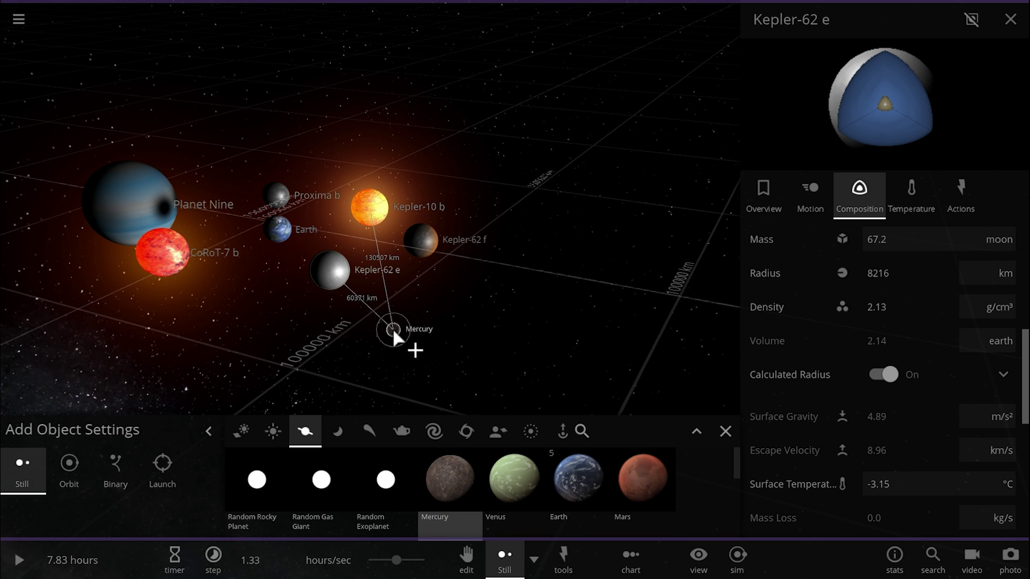
{"action": "left_click", "coordinate": [381, 320]}
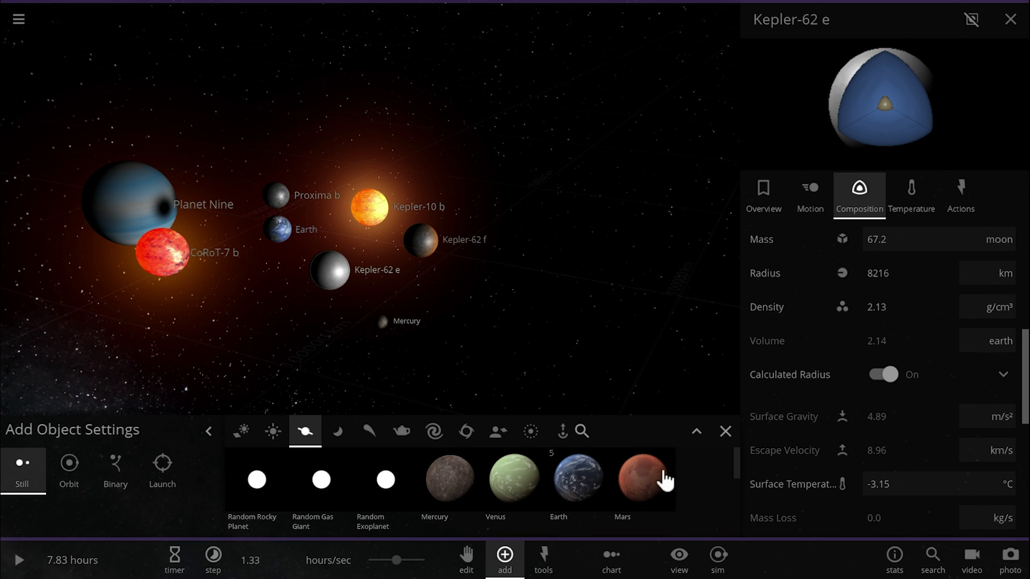
{"action": "left_click", "coordinate": [659, 482]}
{"action": "left_click_drag", "start_coordinate": [466, 299], "coordinate": [459, 340]}
Compare the surface gravity, radius and density of Mercury and Mars, and close the object catalogue.
{"action": "left_click", "coordinate": [380, 324]}
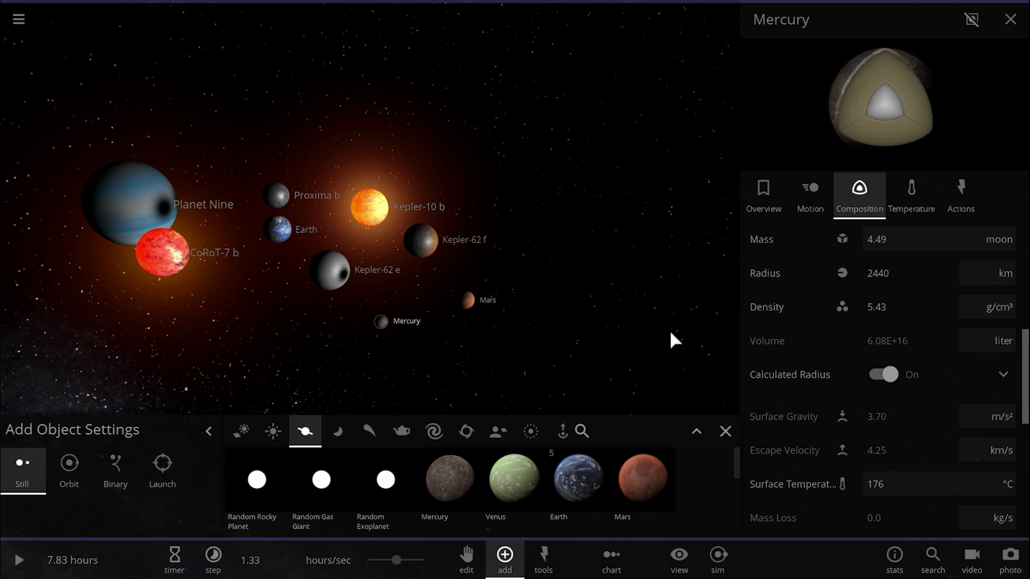
{"action": "left_click", "coordinate": [468, 303]}
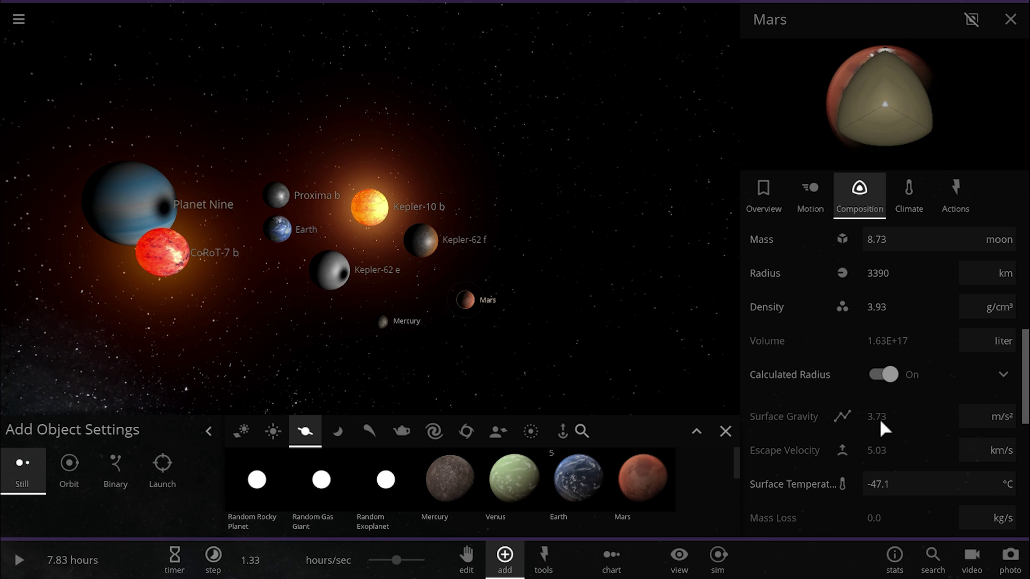
{"action": "left_click", "coordinate": [383, 321]}
{"action": "left_click", "coordinate": [725, 431]}
Examine Earth's surface gravity and escape velocity and view it among the surrounding planets.
{"action": "left_click_drag", "start_coordinate": [523, 369], "coordinate": [239, 361]}
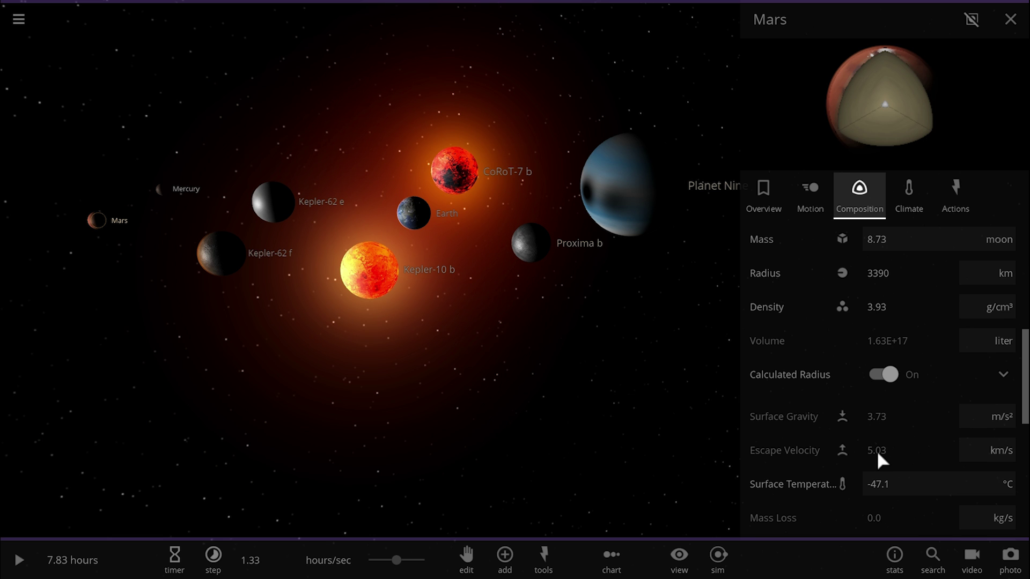
{"action": "left_click", "coordinate": [414, 214]}
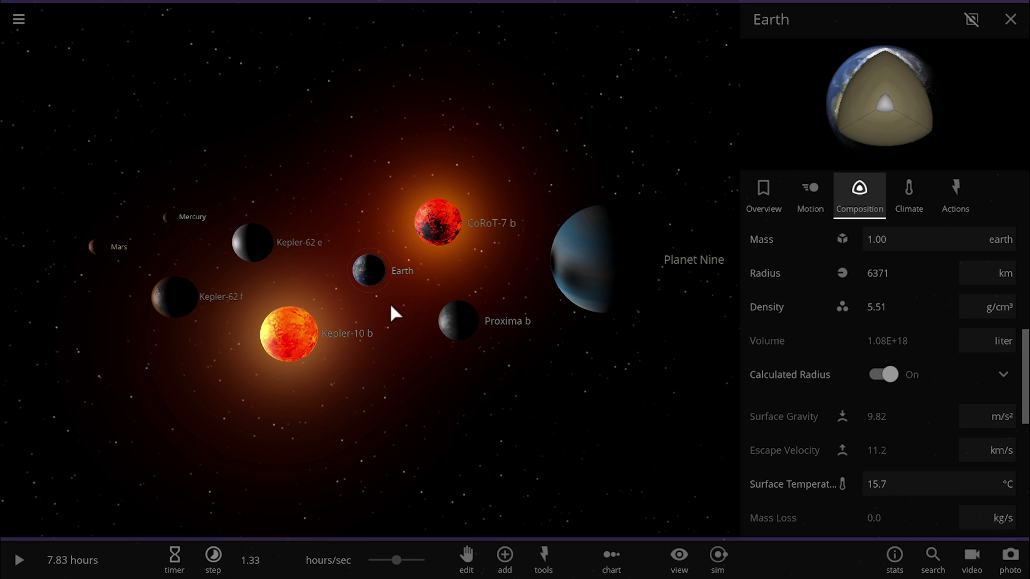
{"action": "left_click_drag", "start_coordinate": [394, 317], "coordinate": [340, 333]}
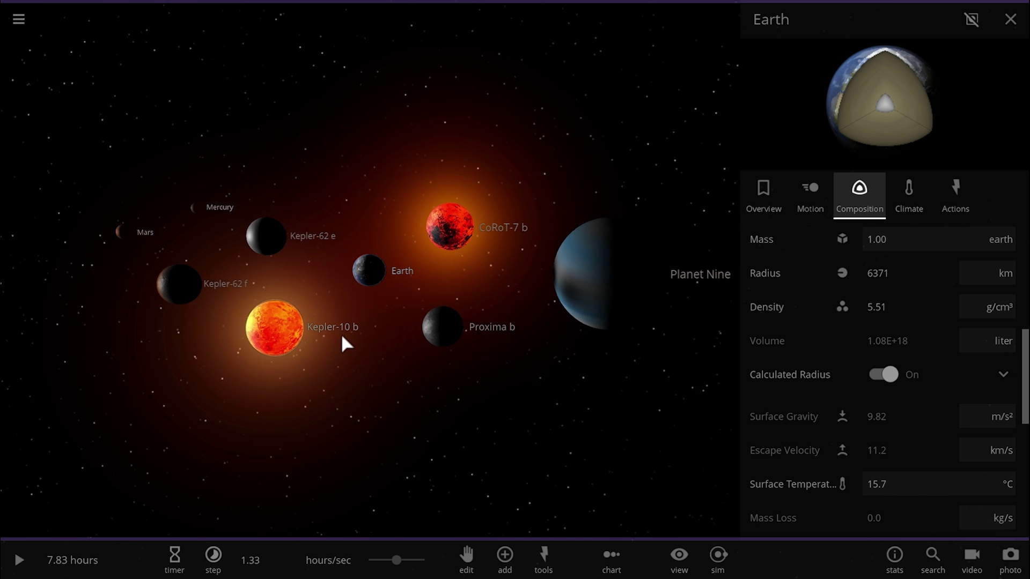
{"action": "left_click_drag", "start_coordinate": [485, 373], "coordinate": [455, 352]}
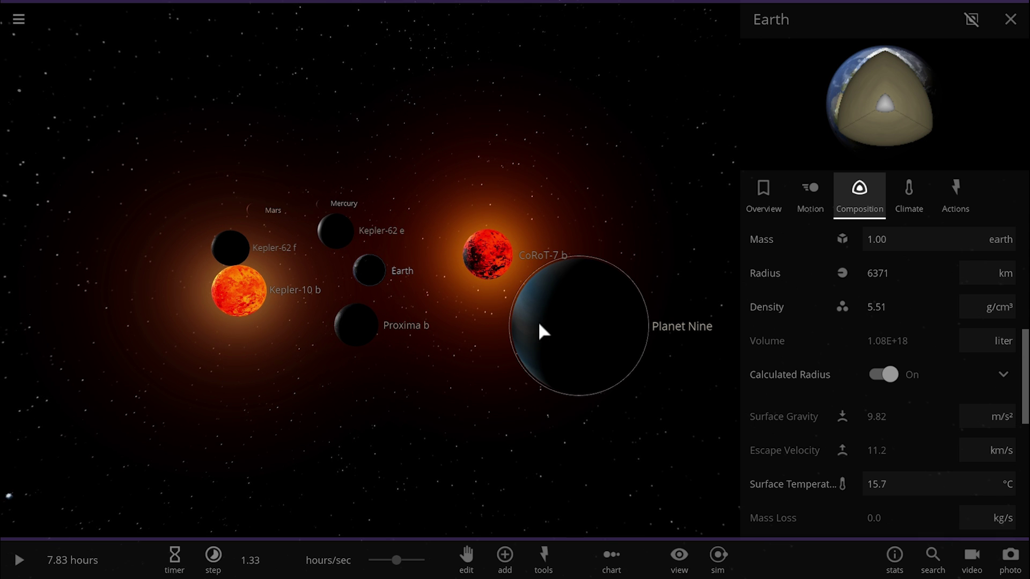
Add Jupiter and Saturn as still objects in front of the planet group and close the object catalogue.
{"action": "left_click_drag", "start_coordinate": [536, 320], "coordinate": [486, 410]}
{"action": "left_click", "coordinate": [505, 560]}
{"action": "scroll", "coordinate": [476, 468], "scroll_direction": "down", "scroll_amount": 2}
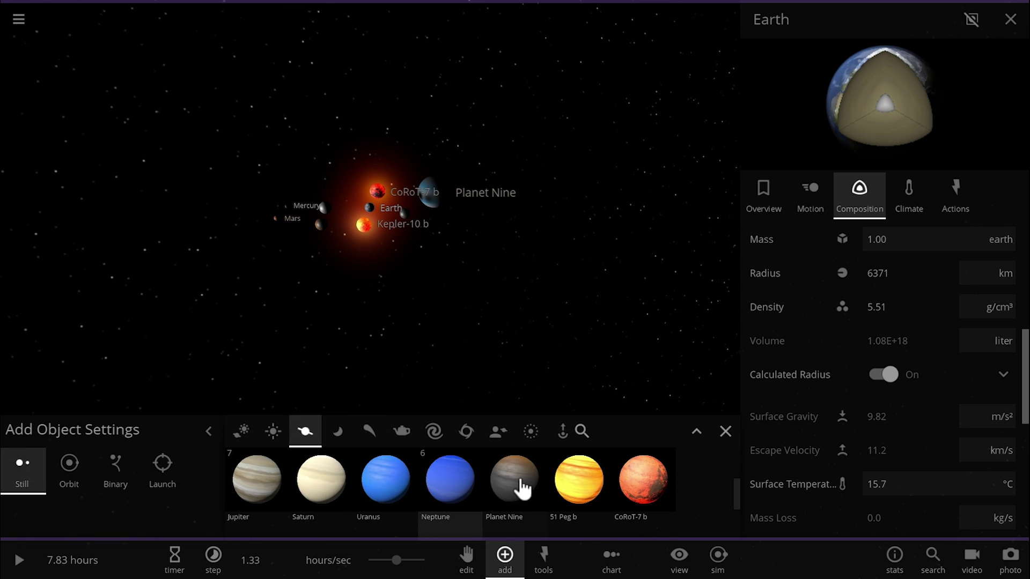
{"action": "left_click", "coordinate": [257, 483]}
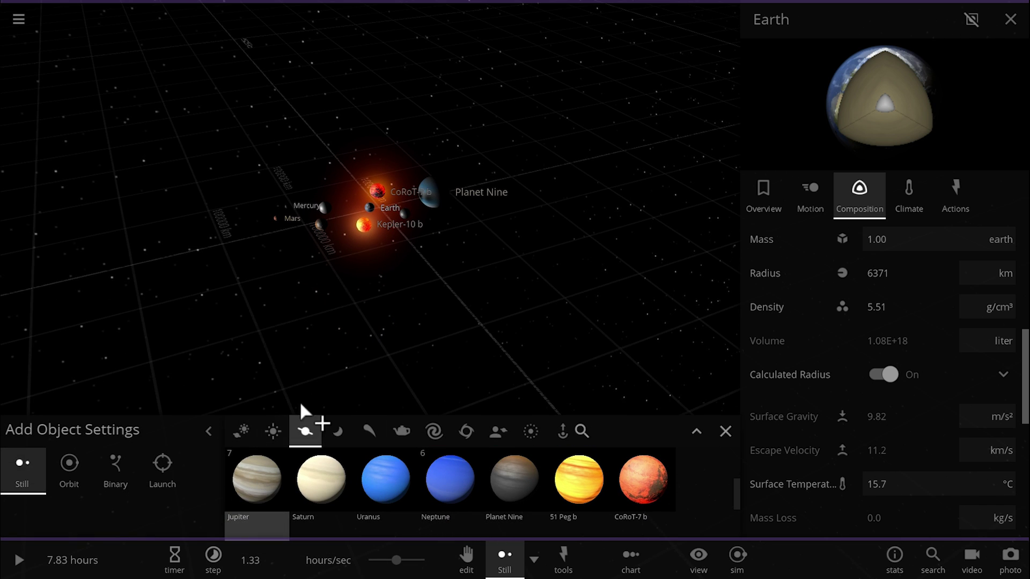
{"action": "left_click", "coordinate": [266, 336]}
{"action": "left_click", "coordinate": [321, 479]}
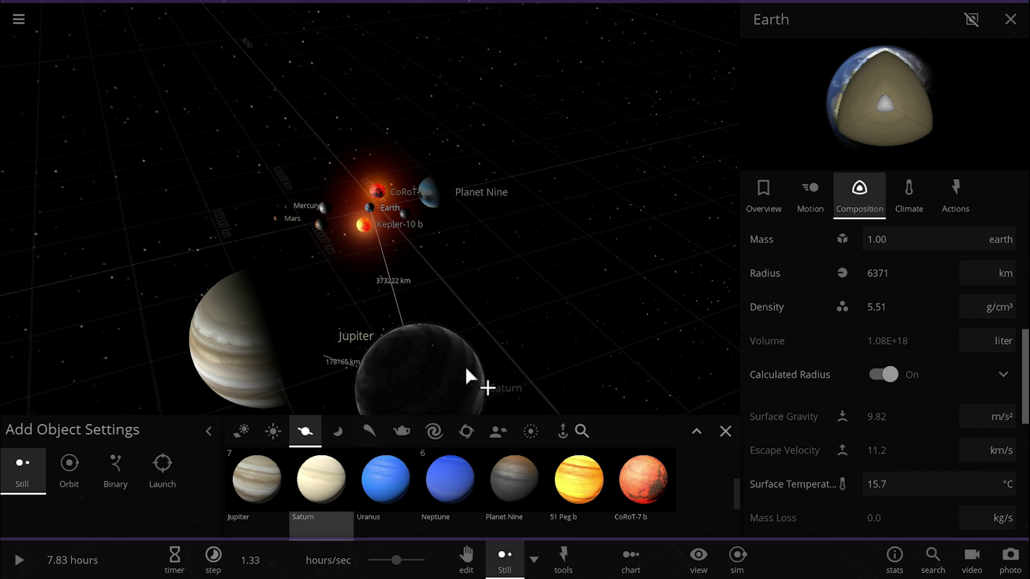
{"action": "left_click", "coordinate": [502, 310]}
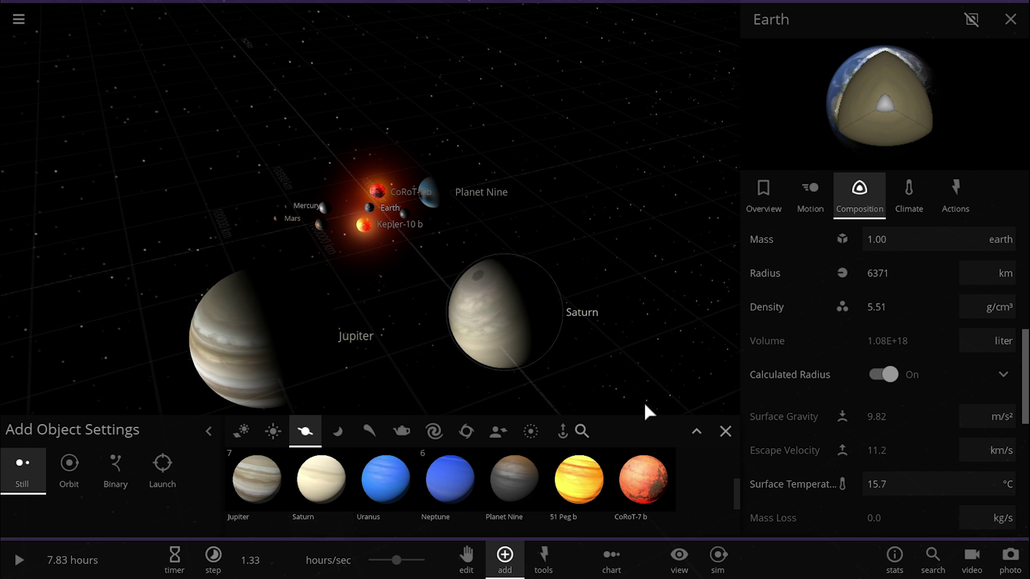
{"action": "left_click", "coordinate": [725, 431]}
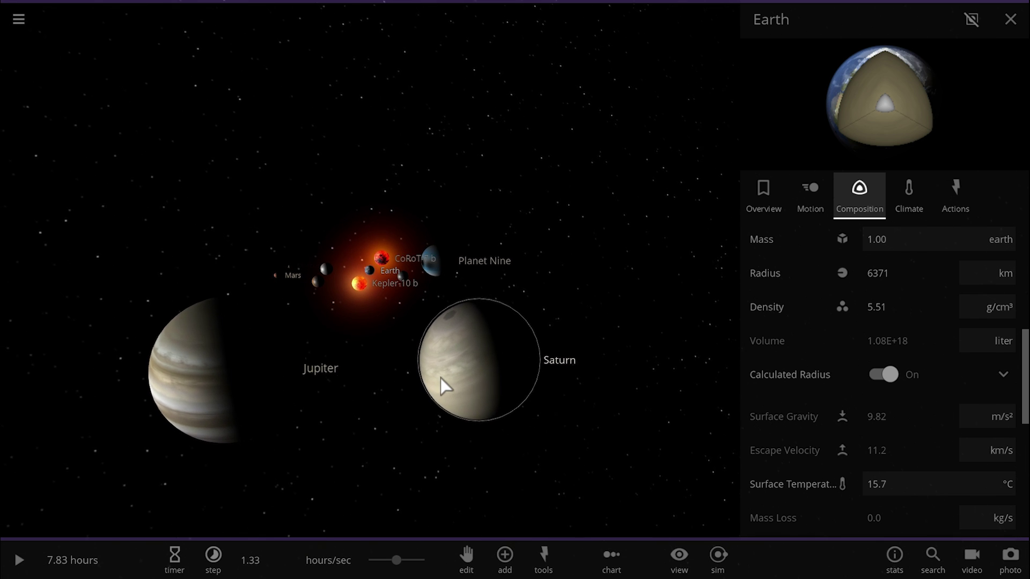
Examine Saturn's mass, radius, density and surface gravity.
{"action": "left_click", "coordinate": [486, 370]}
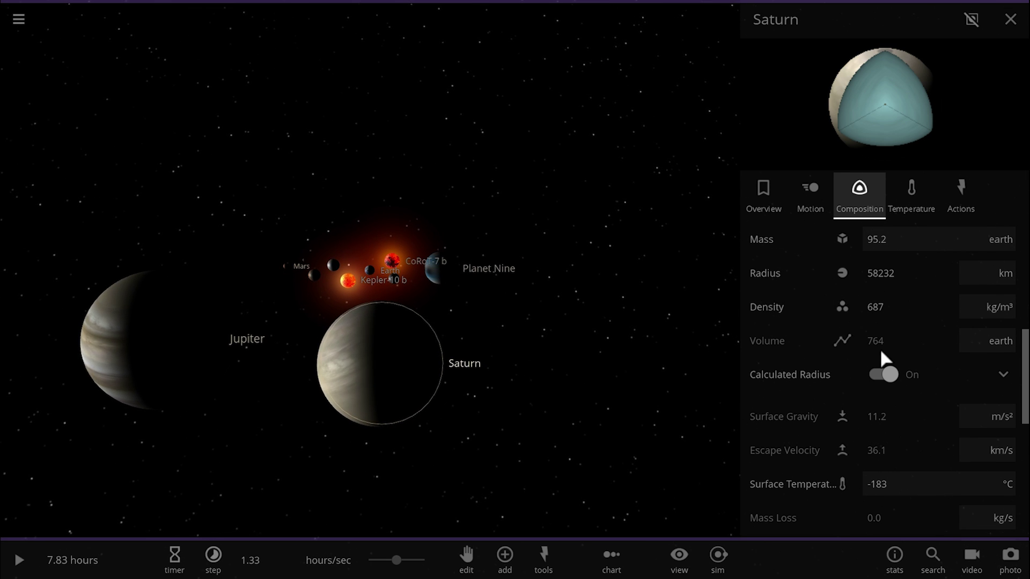
{"action": "mouse_move", "coordinate": [876, 423]}
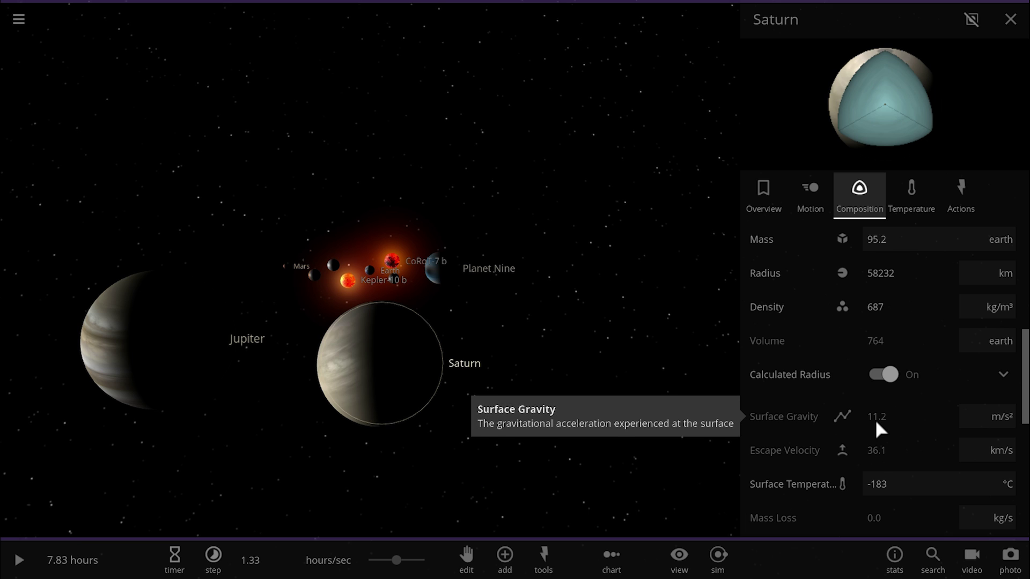
Examine Saturn's escape velocity and inspect the planet up close from several angles.
{"action": "mouse_move", "coordinate": [871, 460]}
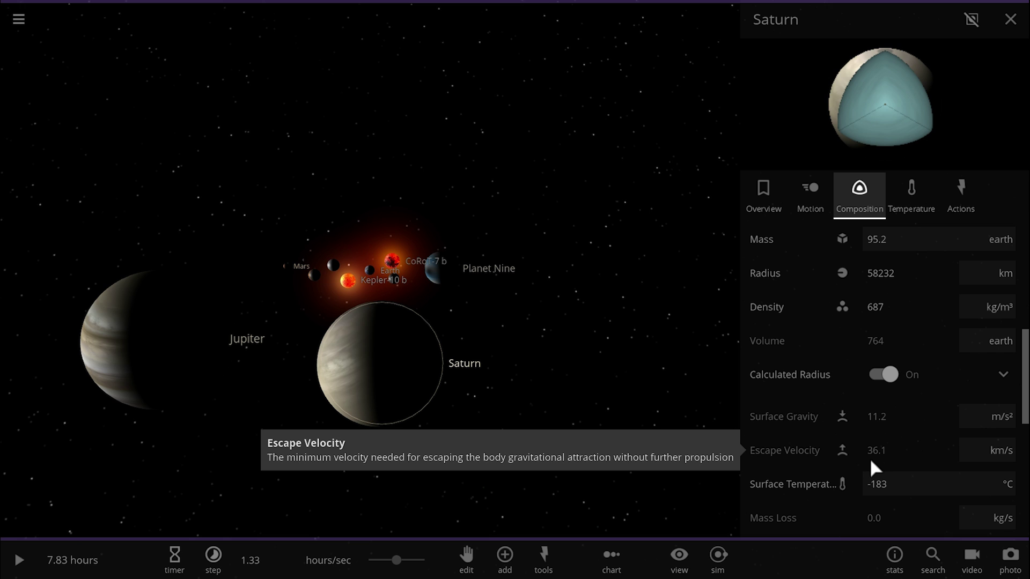
{"action": "double_click", "coordinate": [406, 387]}
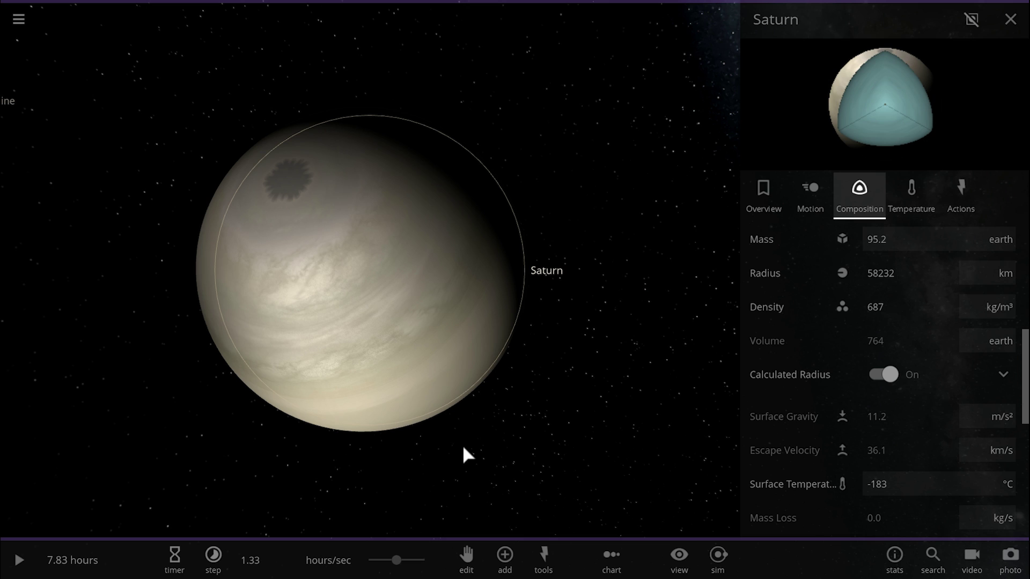
{"action": "left_click_drag", "start_coordinate": [353, 326], "coordinate": [424, 339]}
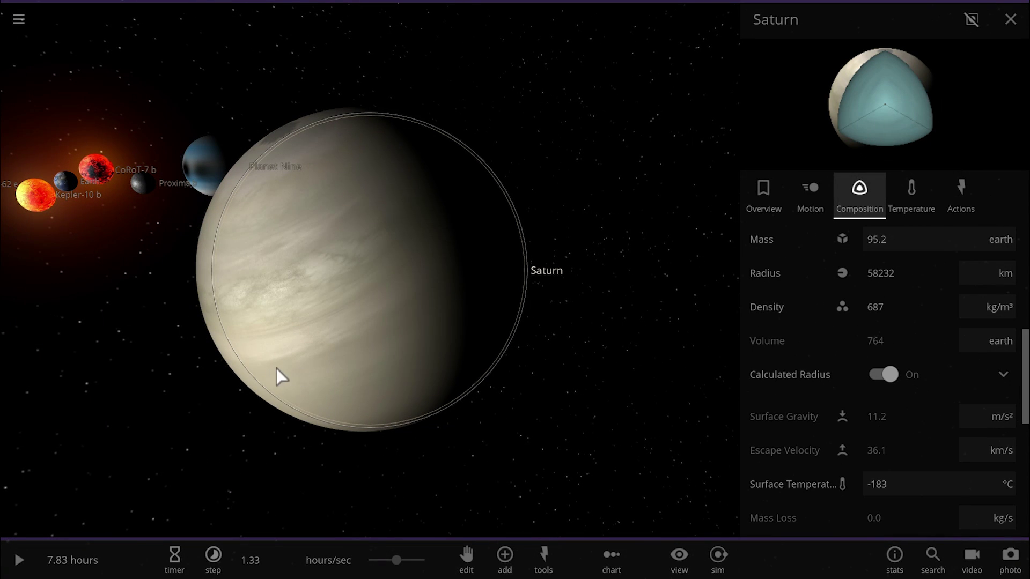
{"action": "left_click_drag", "start_coordinate": [246, 366], "coordinate": [299, 329]}
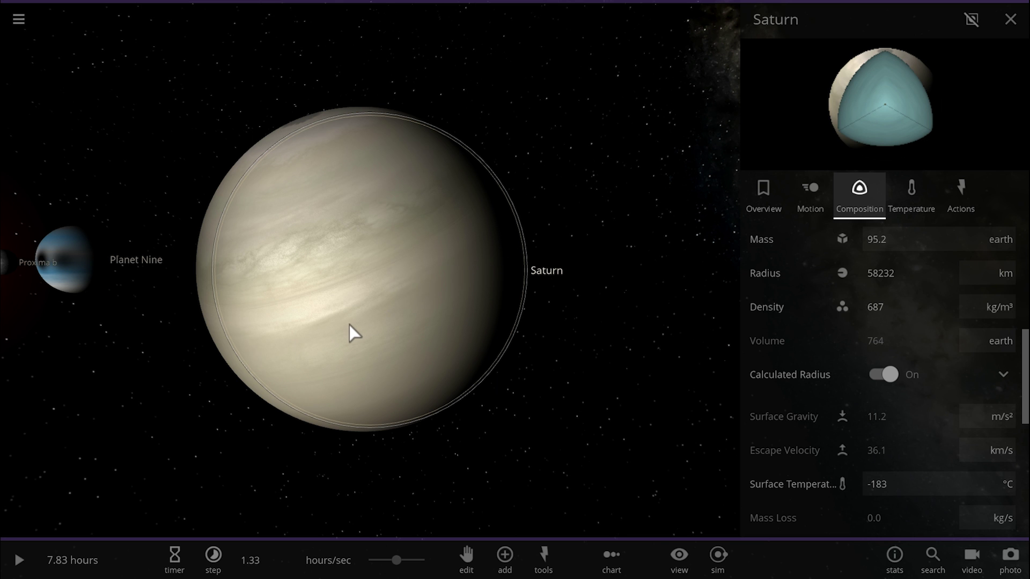
{"action": "left_click_drag", "start_coordinate": [349, 324], "coordinate": [212, 330]}
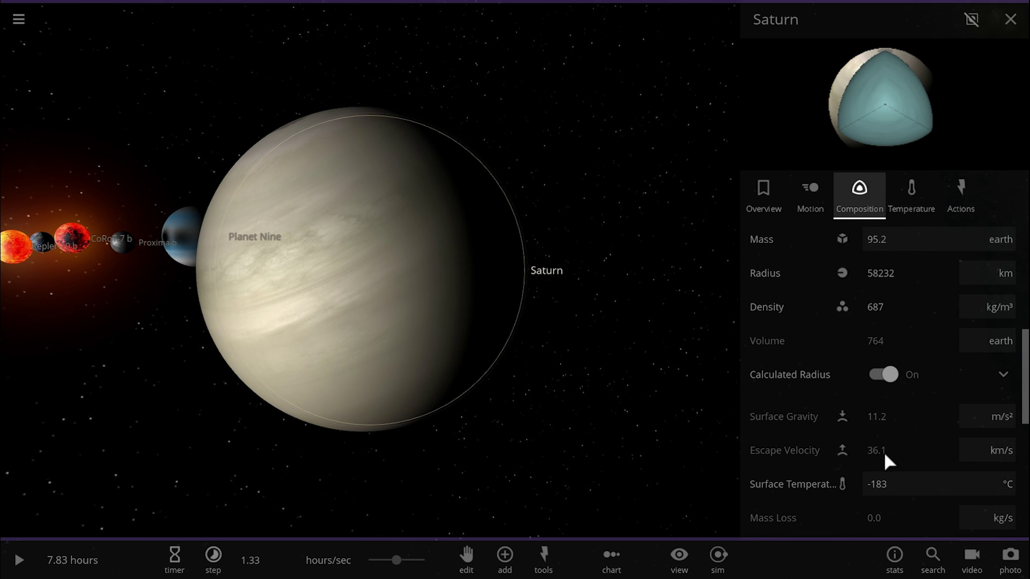
{"action": "mouse_move", "coordinate": [886, 452]}
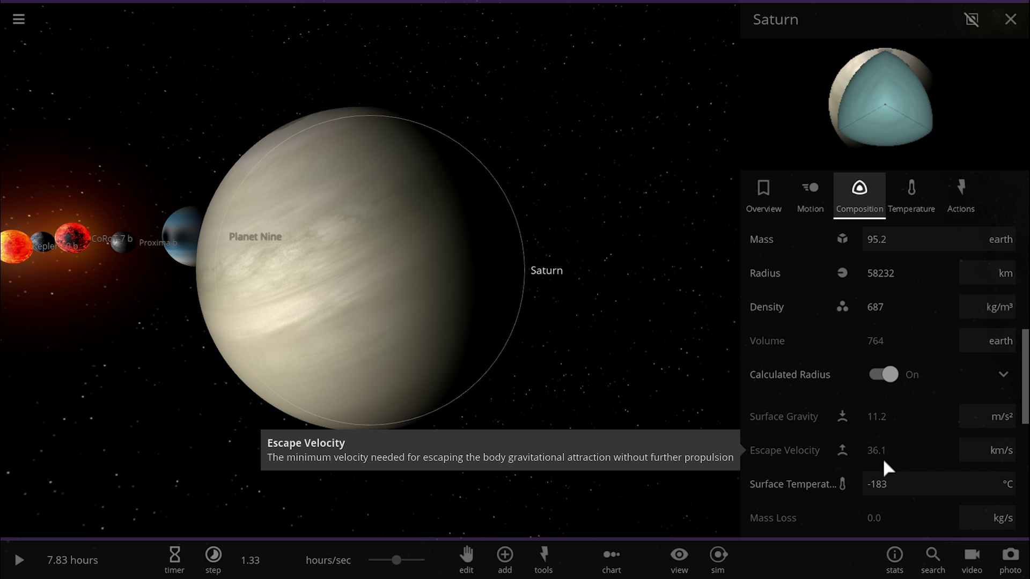
Focus on Jupiter and examine its mass, radius, density, surface gravity and escape velocity against Saturn behind it.
{"action": "right_click_drag", "start_coordinate": [478, 402], "coordinate": [550, 450]}
{"action": "scroll", "coordinate": [351, 391], "scroll_direction": "down", "scroll_amount": 5}
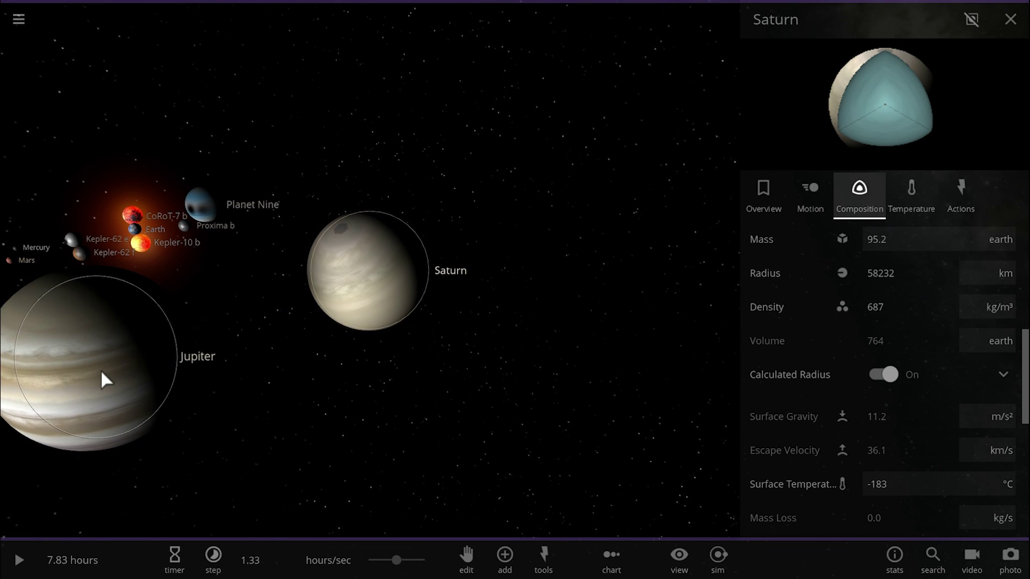
{"action": "double_click", "coordinate": [102, 374]}
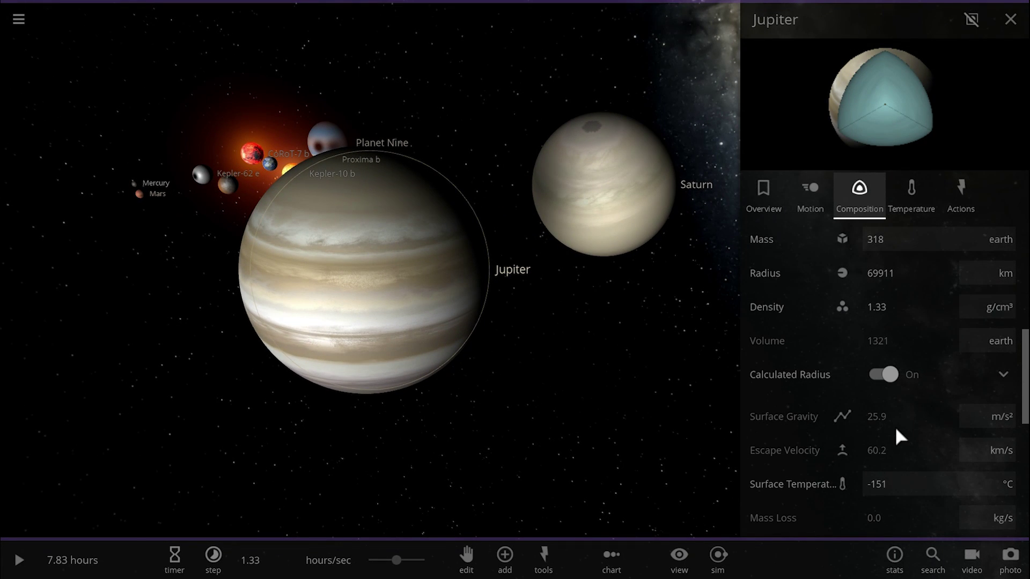
{"action": "scroll", "coordinate": [896, 430], "scroll_direction": "up", "scroll_amount": 2}
{"action": "scroll", "coordinate": [896, 430], "scroll_direction": "down", "scroll_amount": 2}
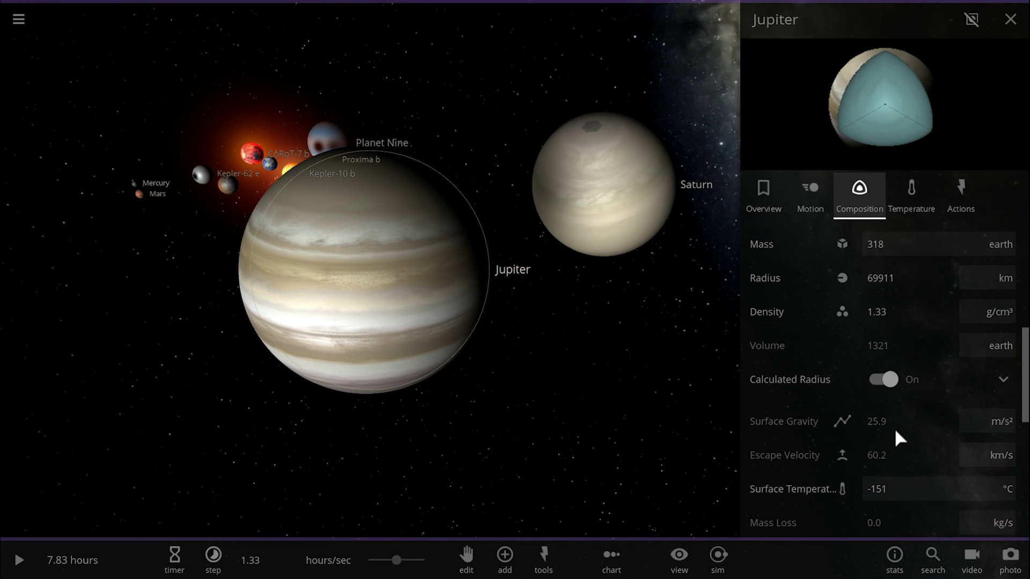
{"action": "scroll", "coordinate": [518, 413], "scroll_direction": "up", "scroll_amount": 3}
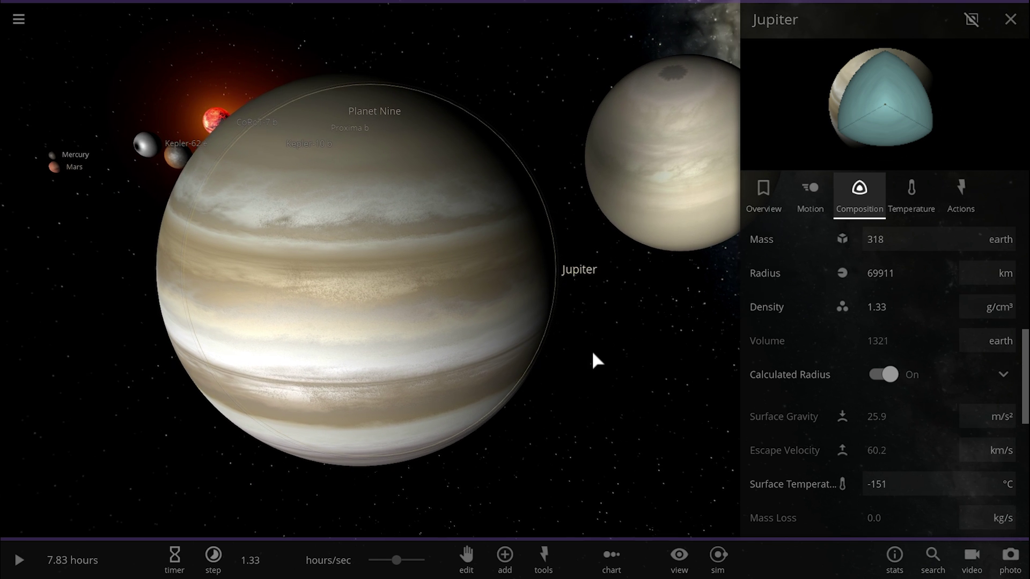
{"action": "right_click_drag", "start_coordinate": [592, 352], "coordinate": [698, 382]}
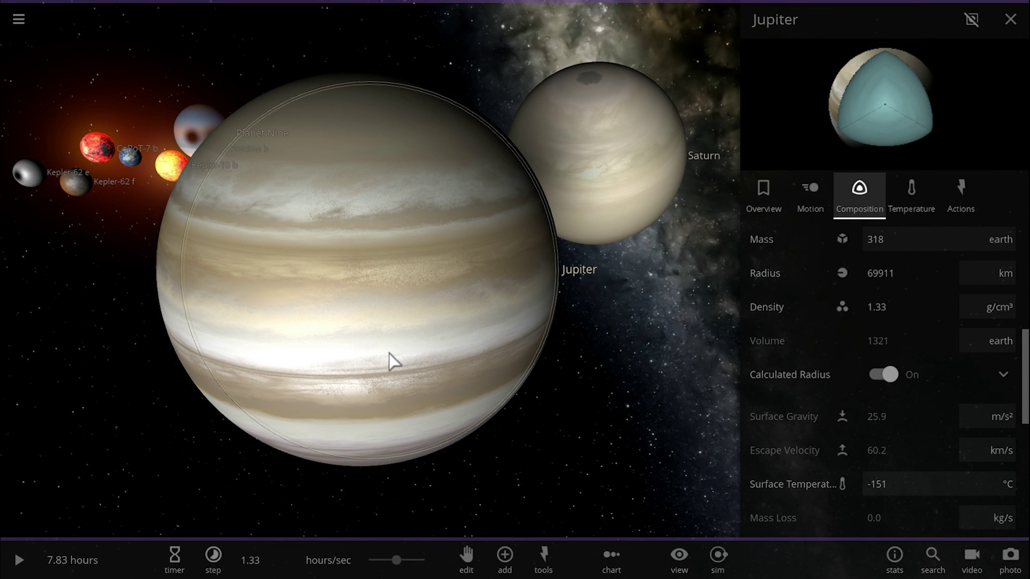
{"action": "right_click_drag", "start_coordinate": [394, 354], "coordinate": [427, 360]}
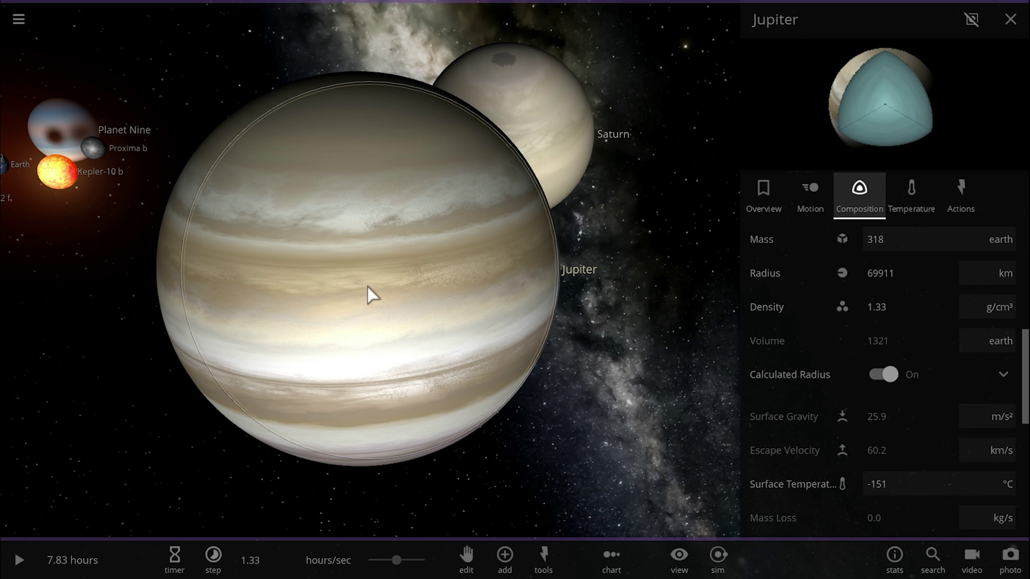
{"action": "left_click_drag", "start_coordinate": [338, 300], "coordinate": [242, 329]}
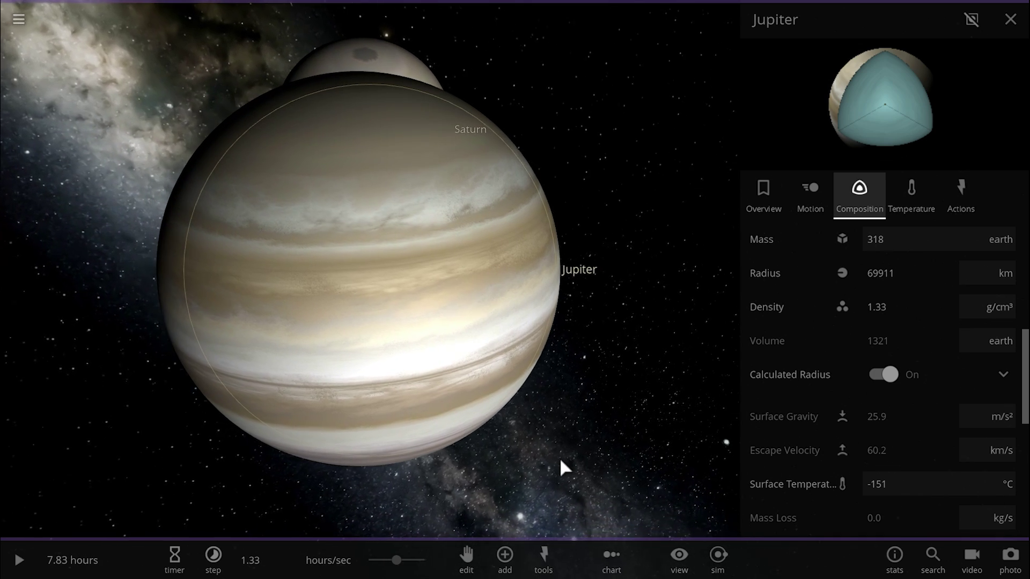
Focus on Kepler-10 b in the smaller planet group and examine its mass, density and surface gravity.
{"action": "scroll", "coordinate": [559, 458], "scroll_direction": "down", "scroll_amount": 3}
{"action": "scroll", "coordinate": [560, 458], "scroll_direction": "down", "scroll_amount": 2}
{"action": "left_click_drag", "start_coordinate": [560, 458], "coordinate": [243, 261]}
{"action": "scroll", "coordinate": [343, 416], "scroll_direction": "down", "scroll_amount": 3}
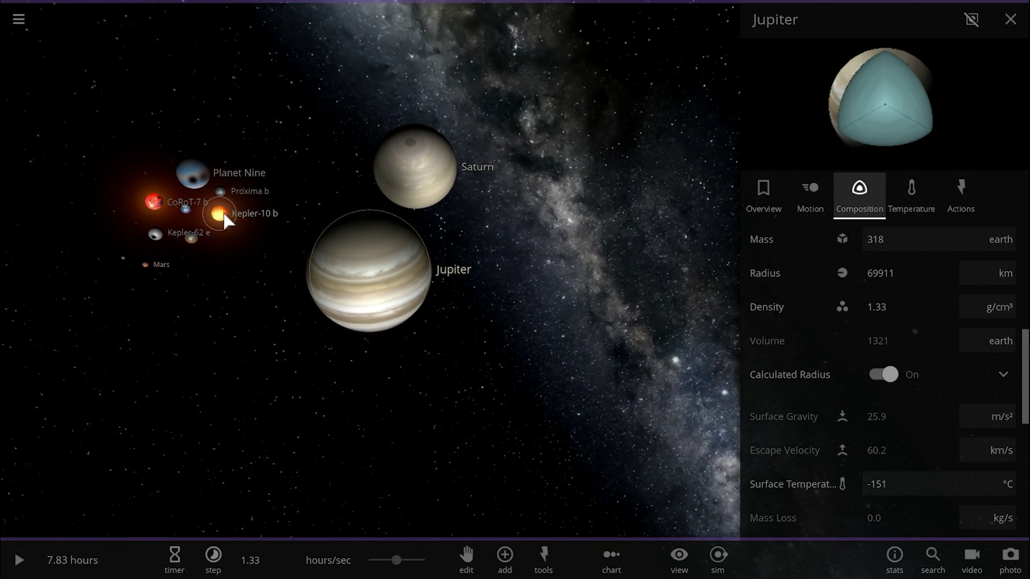
{"action": "double_click", "coordinate": [226, 219]}
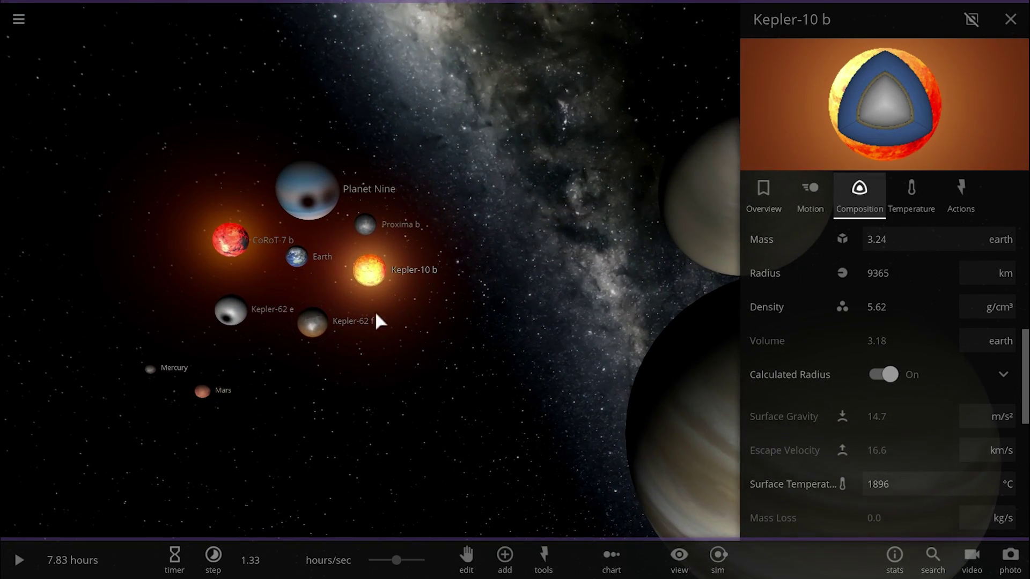
{"action": "left_click_drag", "start_coordinate": [375, 311], "coordinate": [301, 313]}
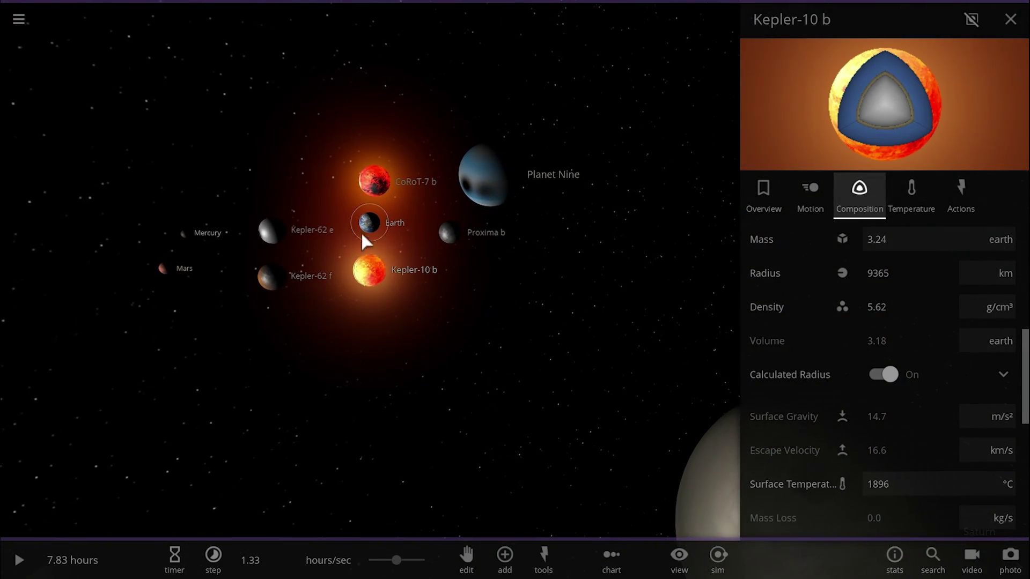
{"action": "scroll", "coordinate": [383, 287], "scroll_direction": "up", "scroll_amount": 3}
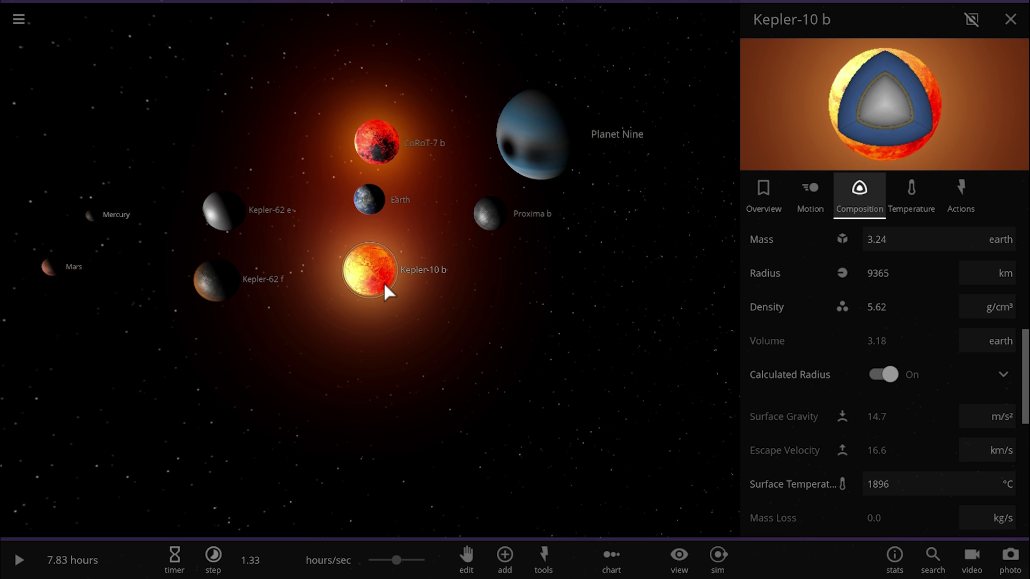
{"action": "right_click_drag", "start_coordinate": [385, 310], "coordinate": [323, 324]}
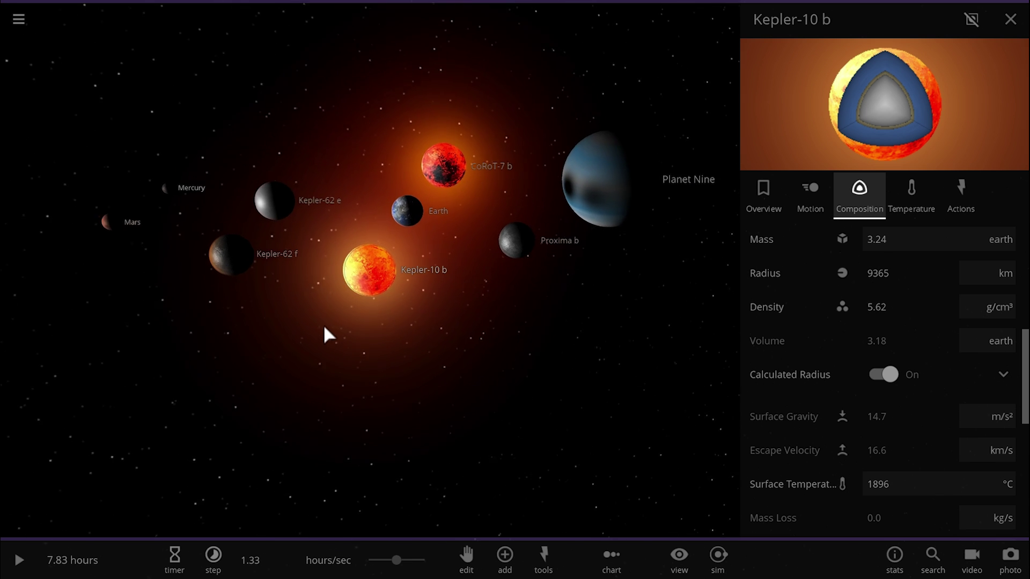
Compare Kepler-10 b visually with Earth, CoRoT-7 b, Proxima b and the other surrounding planets from several angles.
{"action": "scroll", "coordinate": [323, 324], "scroll_direction": "up", "scroll_amount": 3}
{"action": "right_click_drag", "start_coordinate": [423, 324], "coordinate": [430, 320]}
{"action": "scroll", "coordinate": [430, 320], "scroll_direction": "up", "scroll_amount": 3}
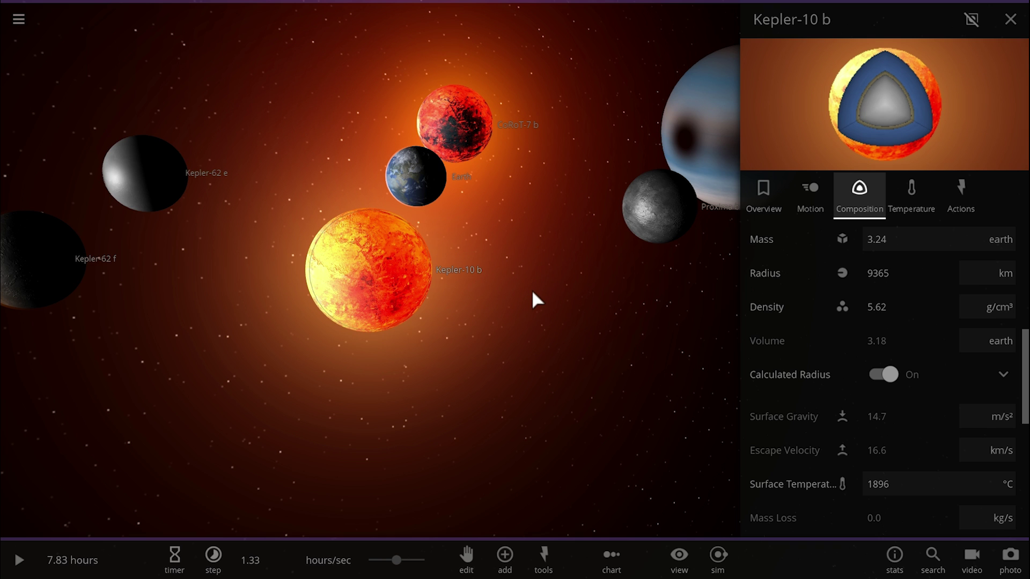
{"action": "right_click_drag", "start_coordinate": [532, 291], "coordinate": [489, 270]}
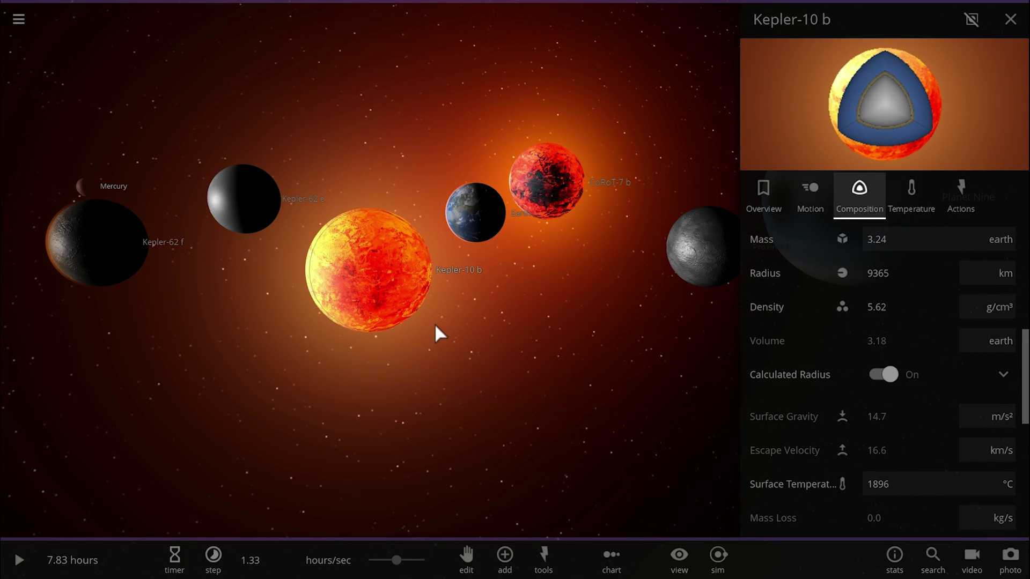
{"action": "left_click_drag", "start_coordinate": [420, 340], "coordinate": [504, 372]}
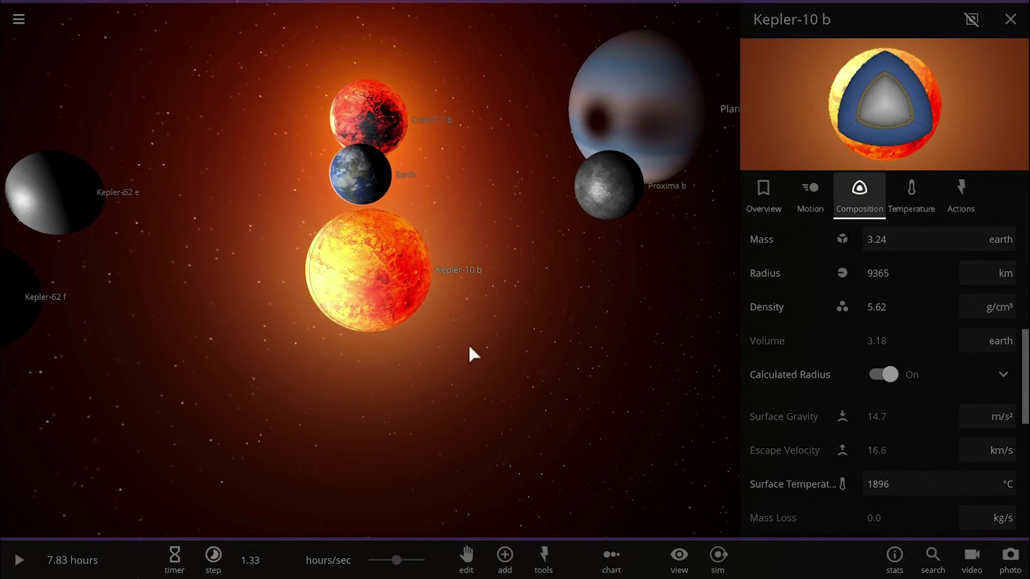
{"action": "left_click_drag", "start_coordinate": [366, 275], "coordinate": [416, 299]}
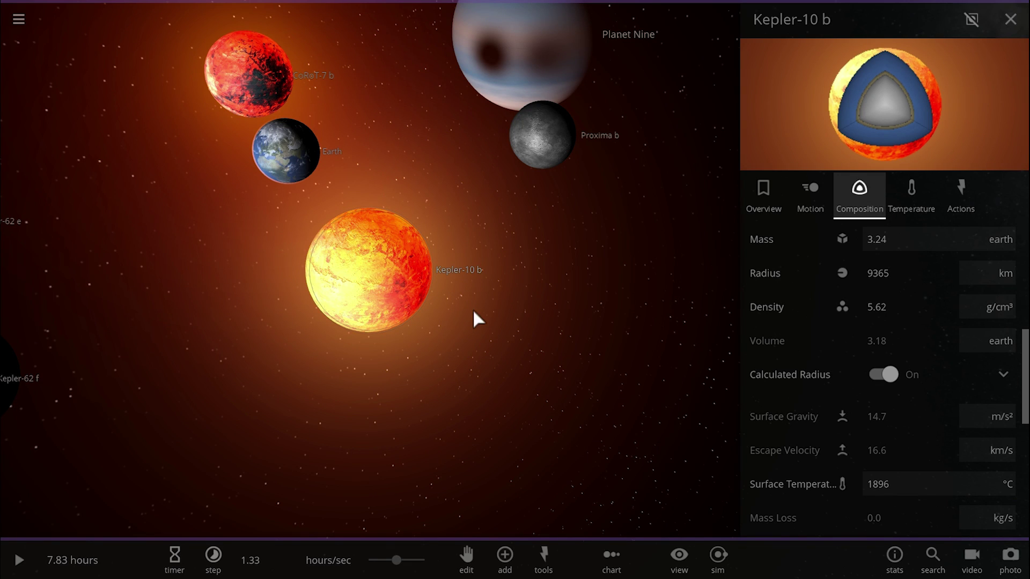
{"action": "left_click_drag", "start_coordinate": [506, 318], "coordinate": [485, 302]}
{"action": "scroll", "coordinate": [482, 304], "scroll_direction": "down", "scroll_amount": 5}
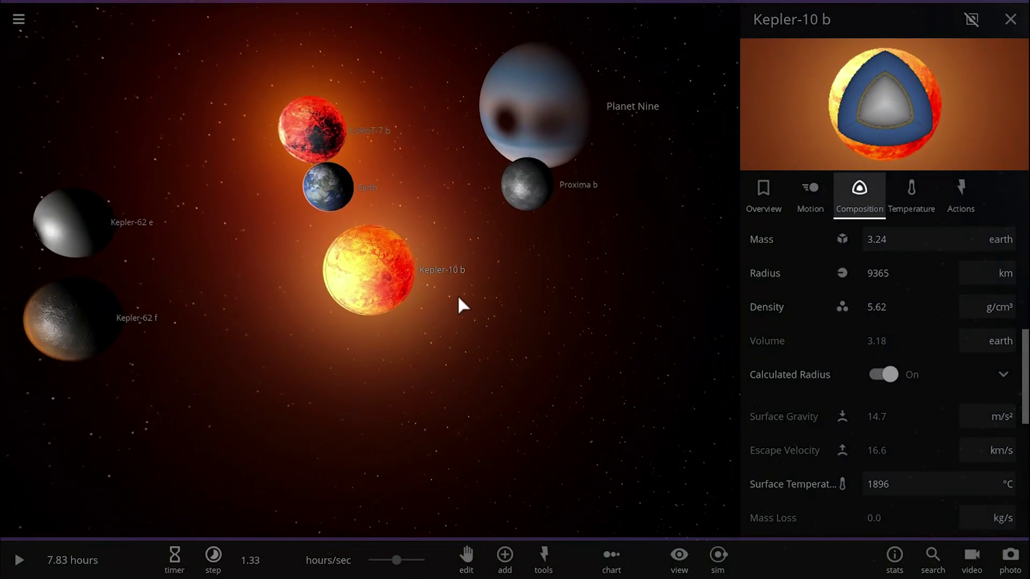
{"action": "left_click_drag", "start_coordinate": [441, 343], "coordinate": [653, 301]}
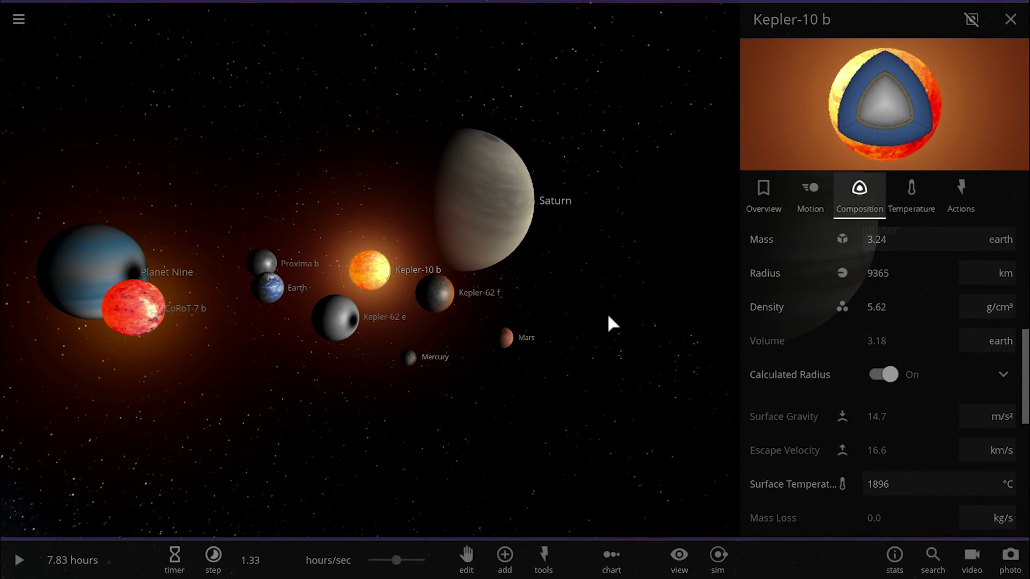
Focus on Kepler-62 e and examine its radius, density and surface gravity among the neighbouring planets.
{"action": "left_click", "coordinate": [335, 333]}
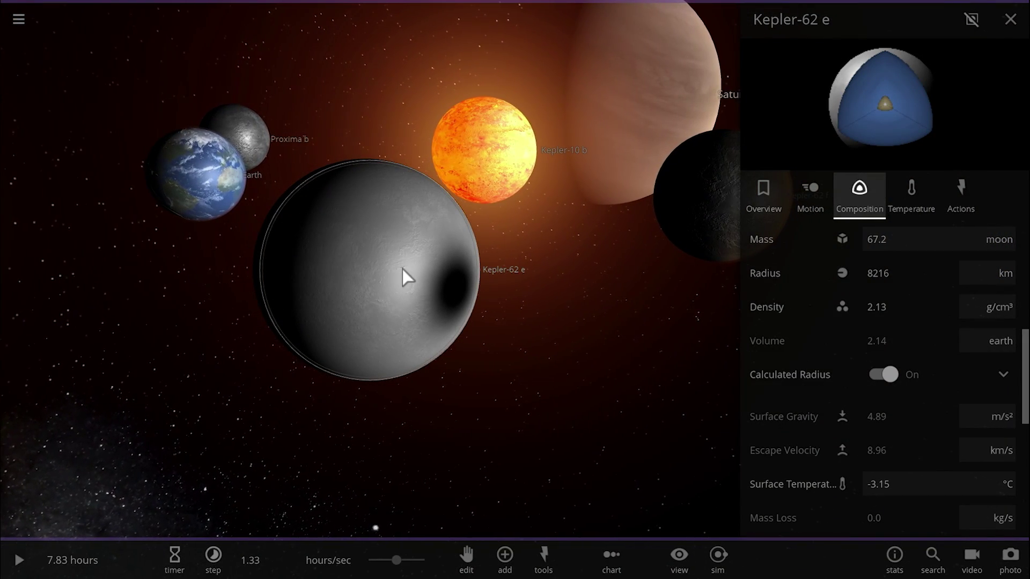
{"action": "left_click_drag", "start_coordinate": [413, 269], "coordinate": [423, 272]}
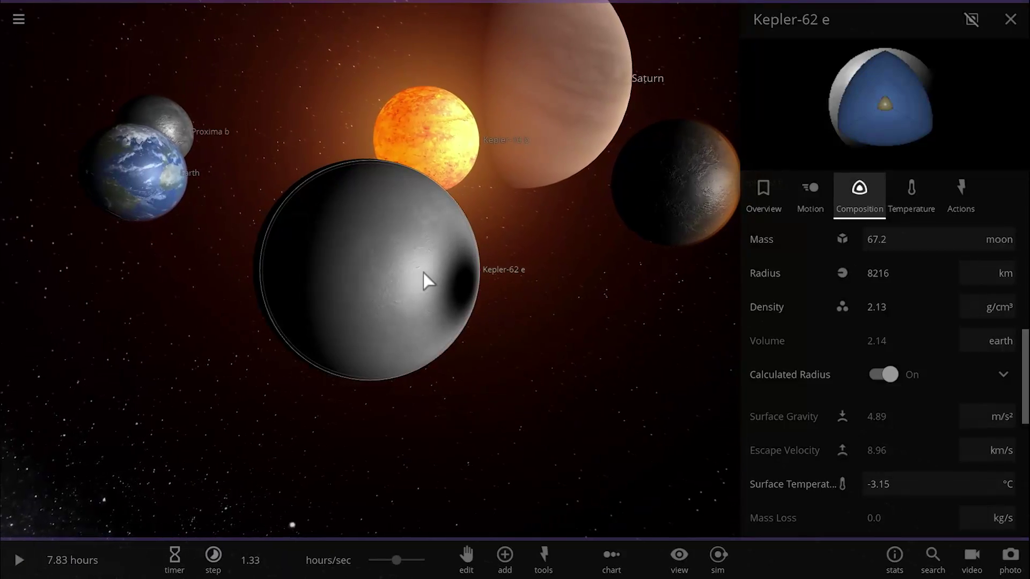
{"action": "scroll", "coordinate": [573, 256], "scroll_direction": "down", "scroll_amount": 3}
{"action": "left_click_drag", "start_coordinate": [564, 285], "coordinate": [482, 278]}
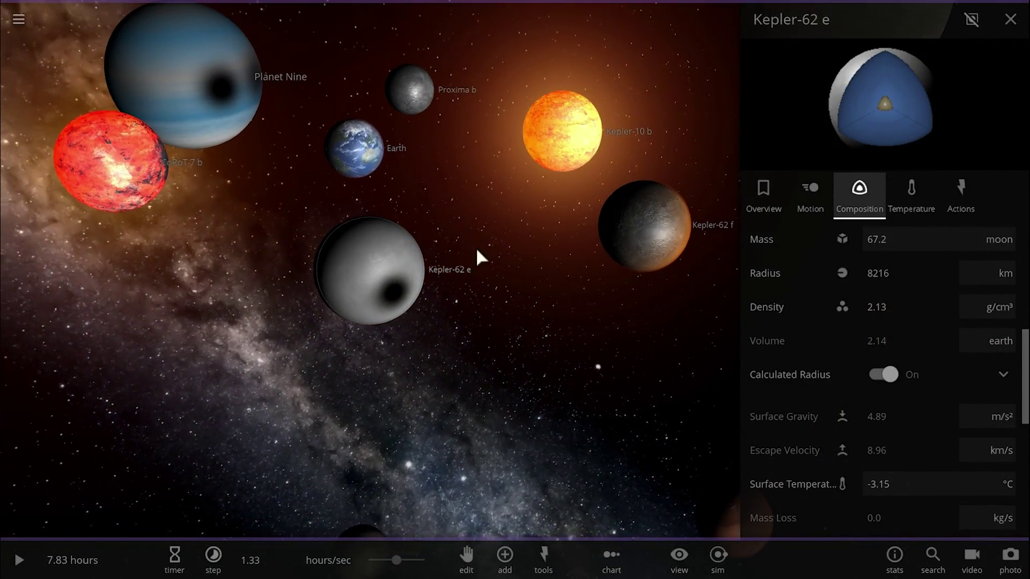
Focus on Proxima b and examine its surface up close together with its mass, radius, density and surface gravity.
{"action": "double_click", "coordinate": [423, 102]}
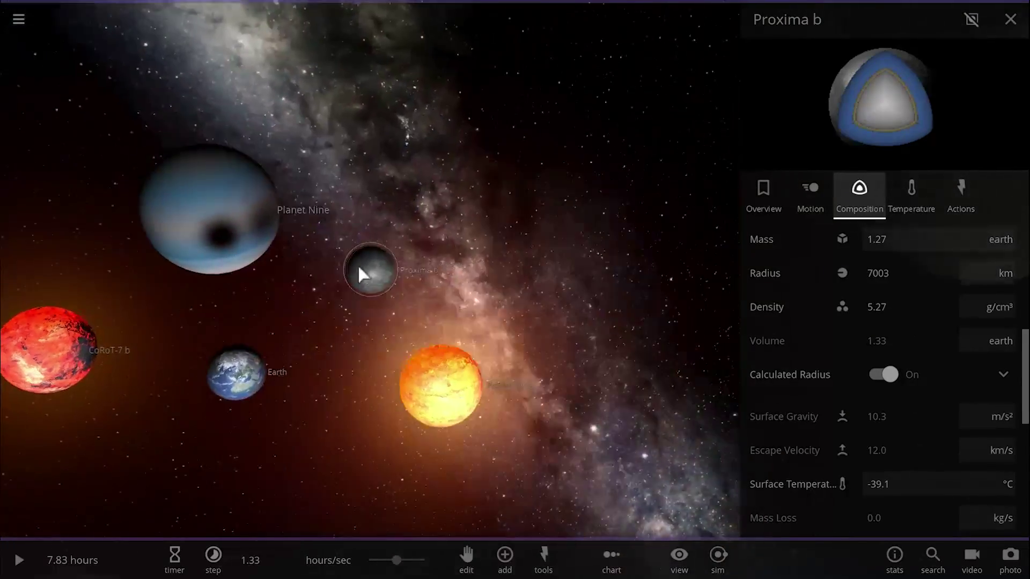
{"action": "left_click_drag", "start_coordinate": [358, 265], "coordinate": [194, 272]}
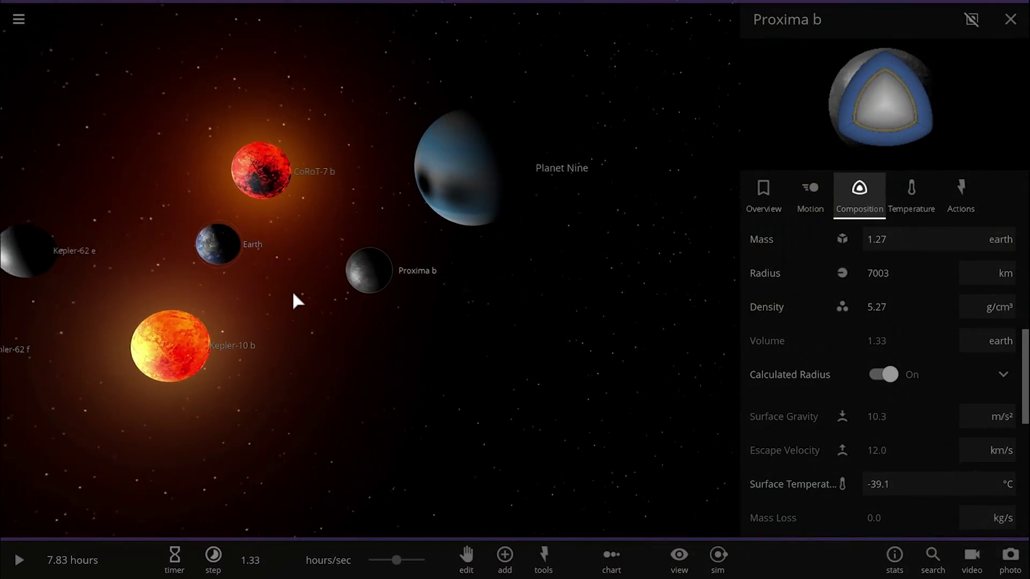
{"action": "scroll", "coordinate": [336, 292], "scroll_direction": "up", "scroll_amount": 5}
{"action": "scroll", "coordinate": [337, 293], "scroll_direction": "up", "scroll_amount": 4}
{"action": "left_click_drag", "start_coordinate": [339, 293], "coordinate": [375, 264]}
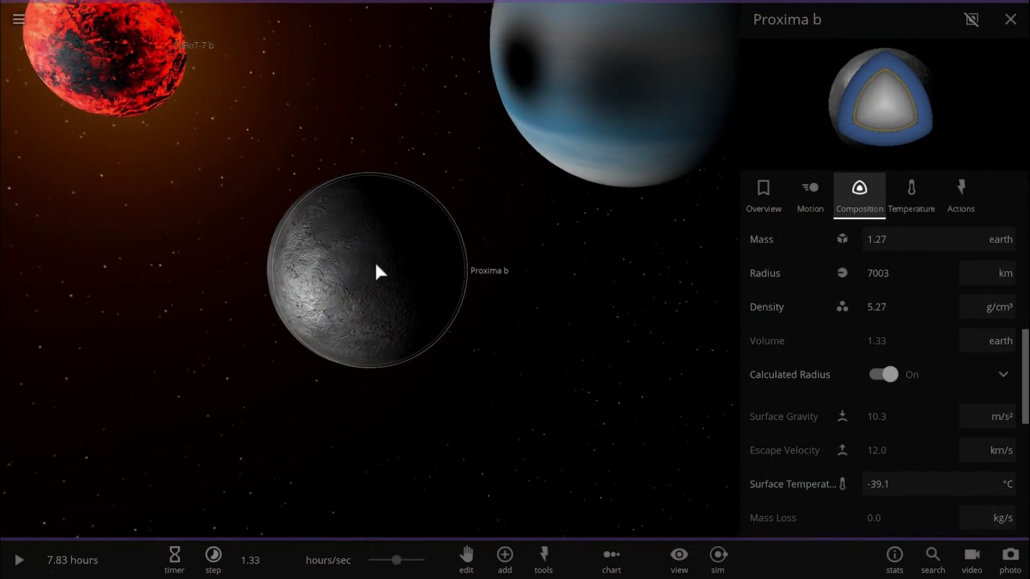
{"action": "scroll", "coordinate": [376, 264], "scroll_direction": "up", "scroll_amount": 4}
{"action": "scroll", "coordinate": [370, 265], "scroll_direction": "up", "scroll_amount": 4}
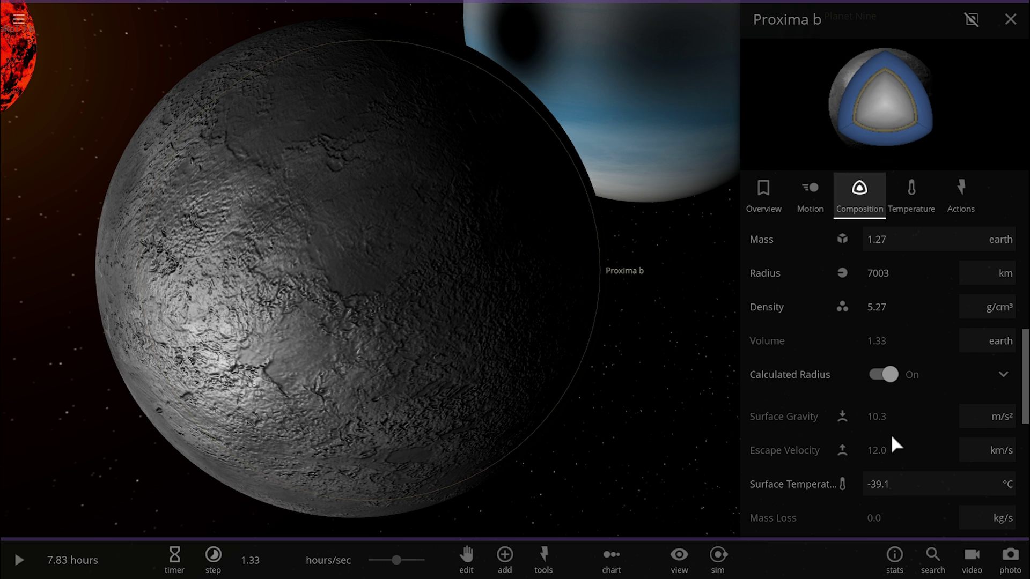
{"action": "left_click_drag", "start_coordinate": [333, 346], "coordinate": [378, 337]}
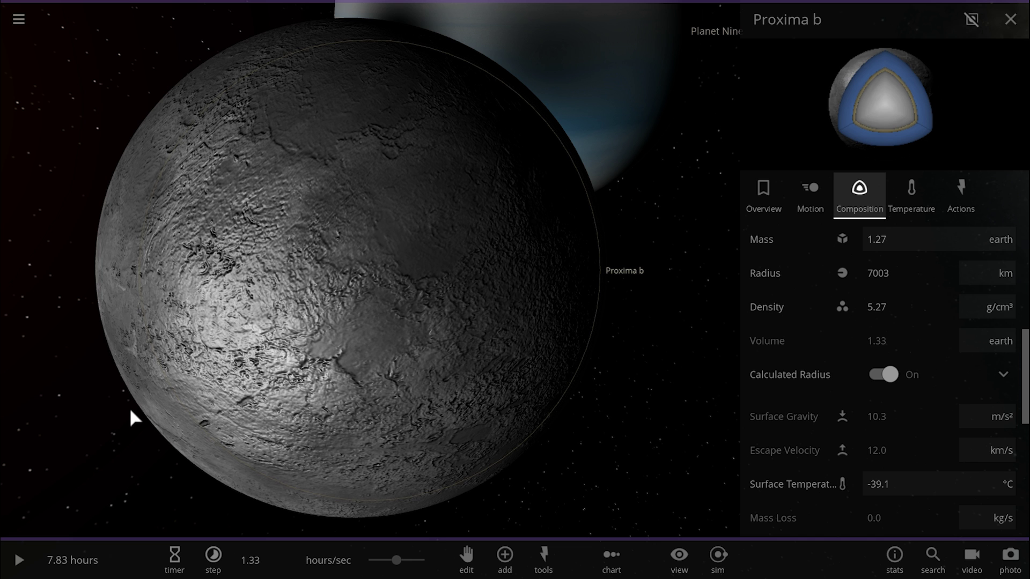
{"action": "left_click_drag", "start_coordinate": [169, 340], "coordinate": [263, 300]}
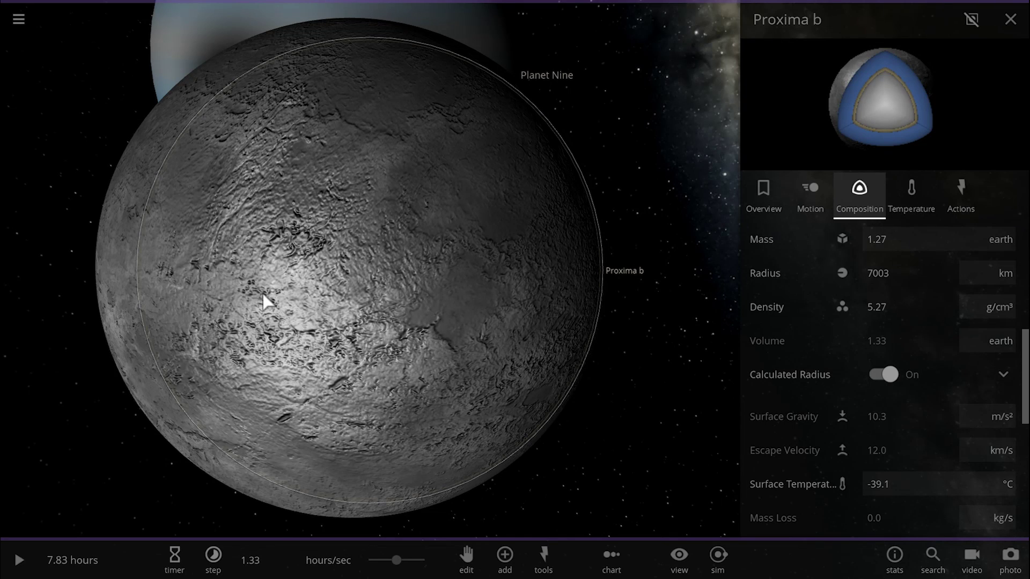
{"action": "scroll", "coordinate": [263, 291], "scroll_direction": "down", "scroll_amount": 5}
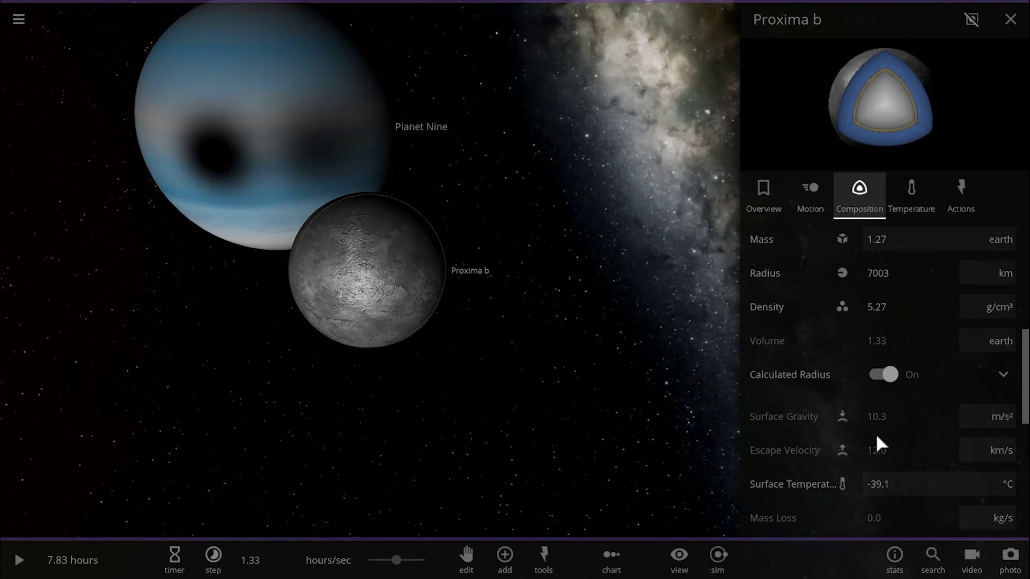
{"action": "left_click_drag", "start_coordinate": [457, 381], "coordinate": [491, 393]}
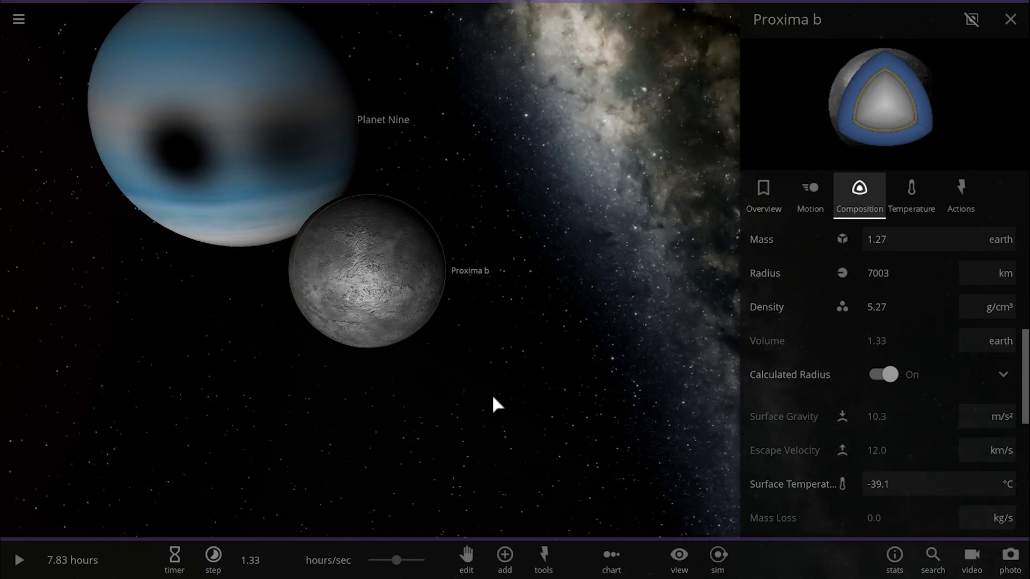
Examine Proxima b up close, focus on Earth and compare the two planets' size, mass, radius, density and surface gravity.
{"action": "scroll", "coordinate": [490, 394], "scroll_direction": "up", "scroll_amount": 3}
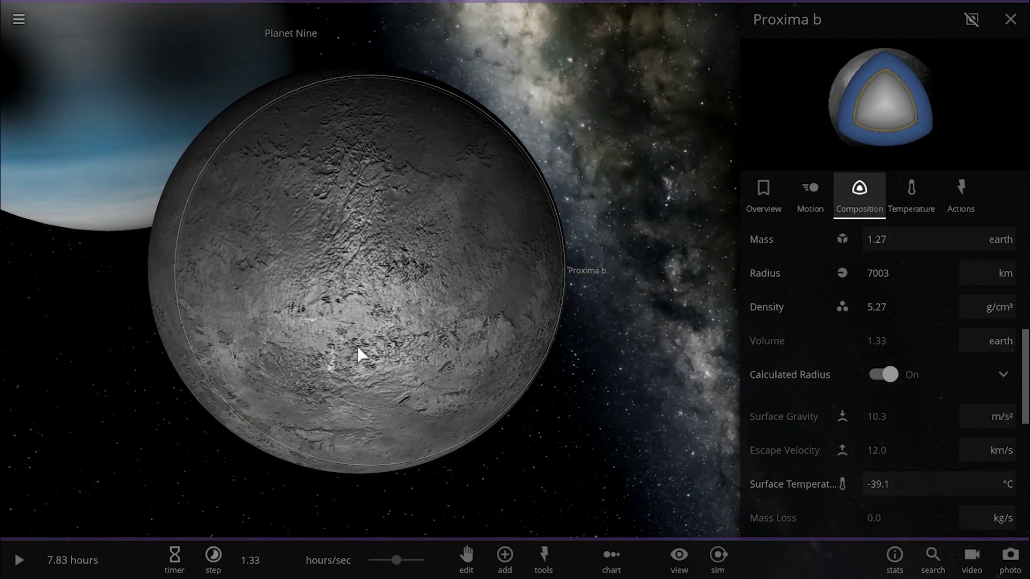
{"action": "scroll", "coordinate": [344, 346], "scroll_direction": "down", "scroll_amount": 10}
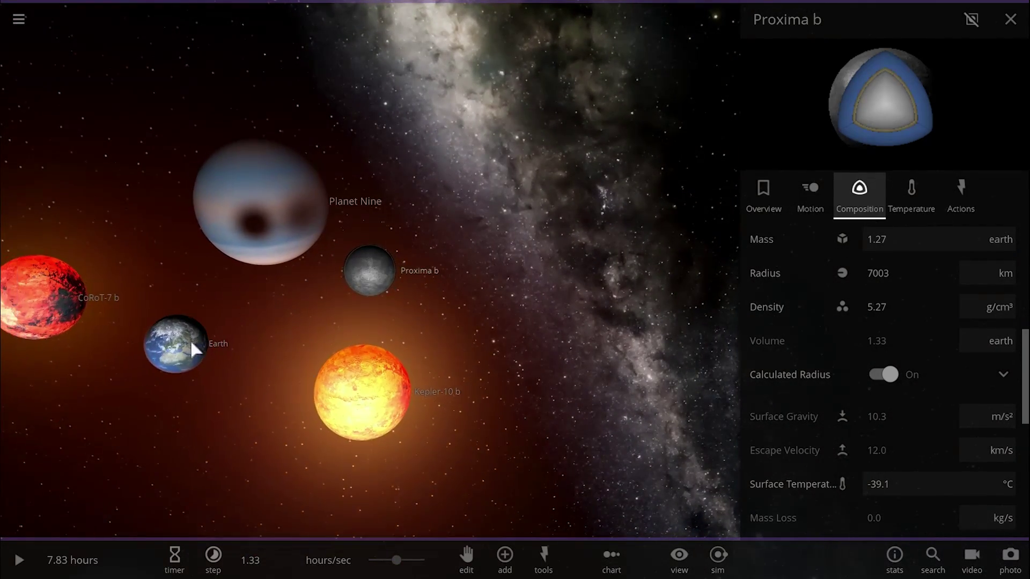
{"action": "double_click", "coordinate": [197, 337]}
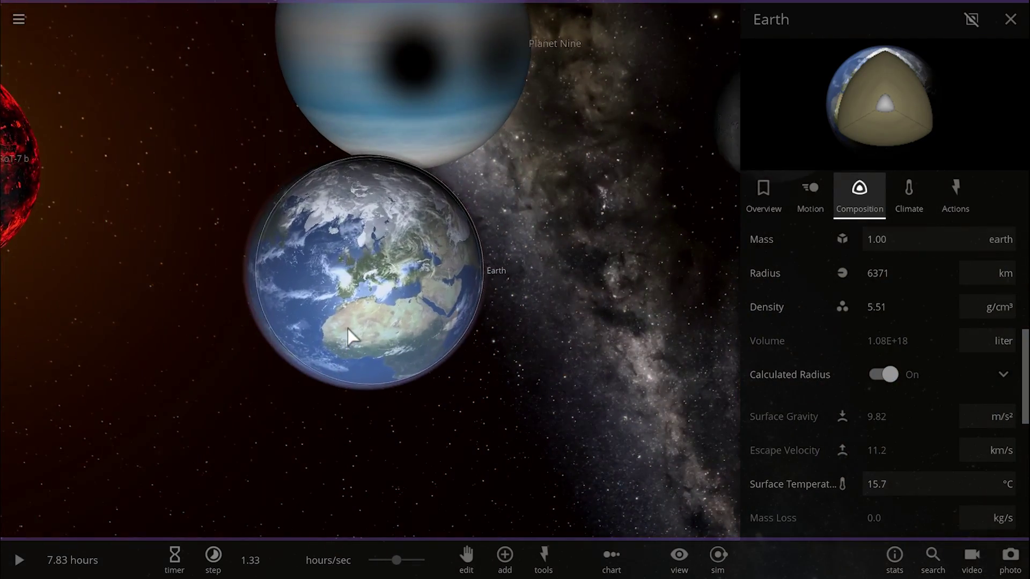
{"action": "left_click_drag", "start_coordinate": [347, 328], "coordinate": [539, 269]}
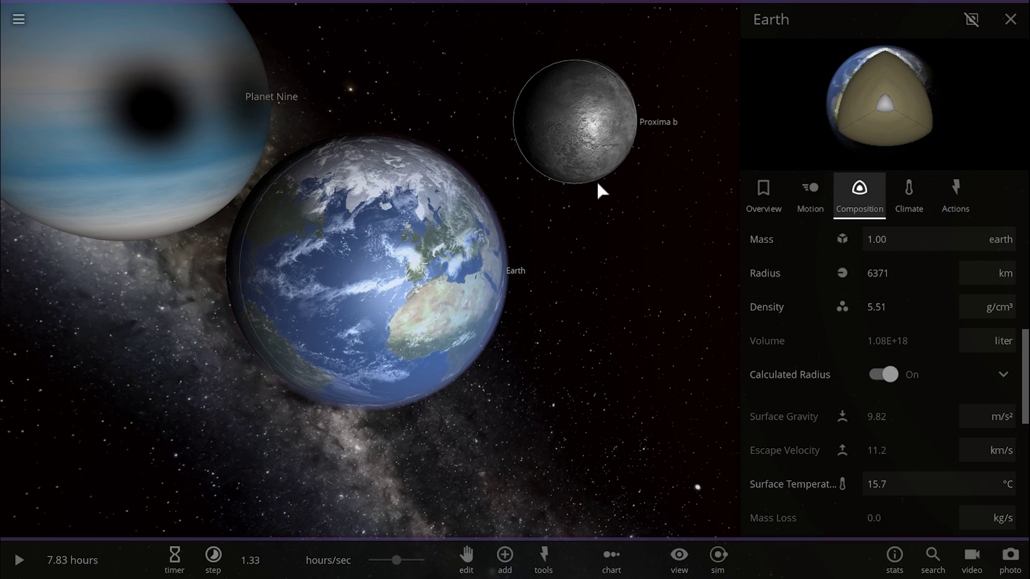
Run the paused simulation with Earth in focus and the surrounding planets in view.
{"action": "scroll", "coordinate": [596, 180], "scroll_direction": "down", "scroll_amount": 10}
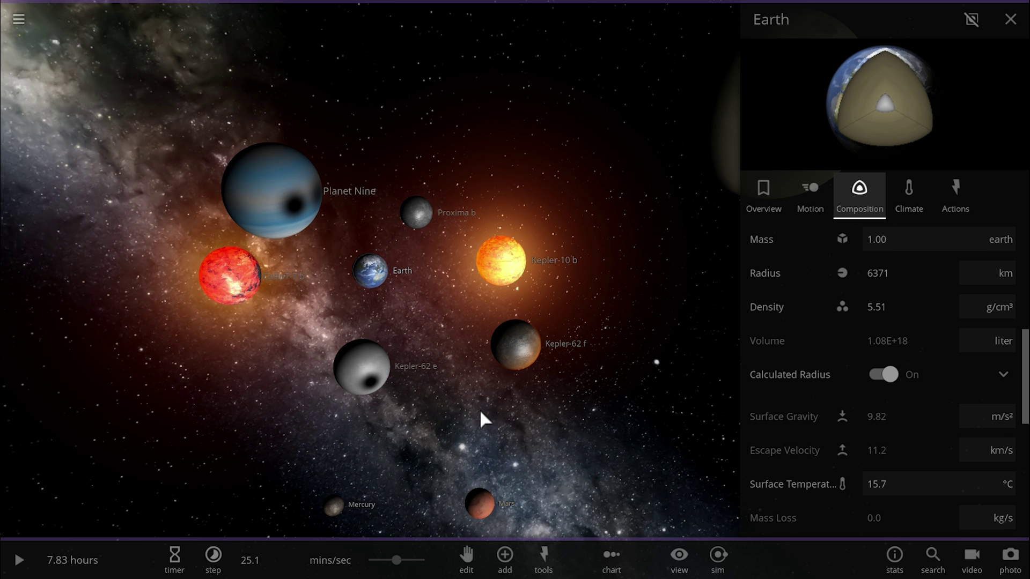
{"action": "right_click_drag", "start_coordinate": [480, 410], "coordinate": [459, 404]}
{"action": "key", "text": "space"}
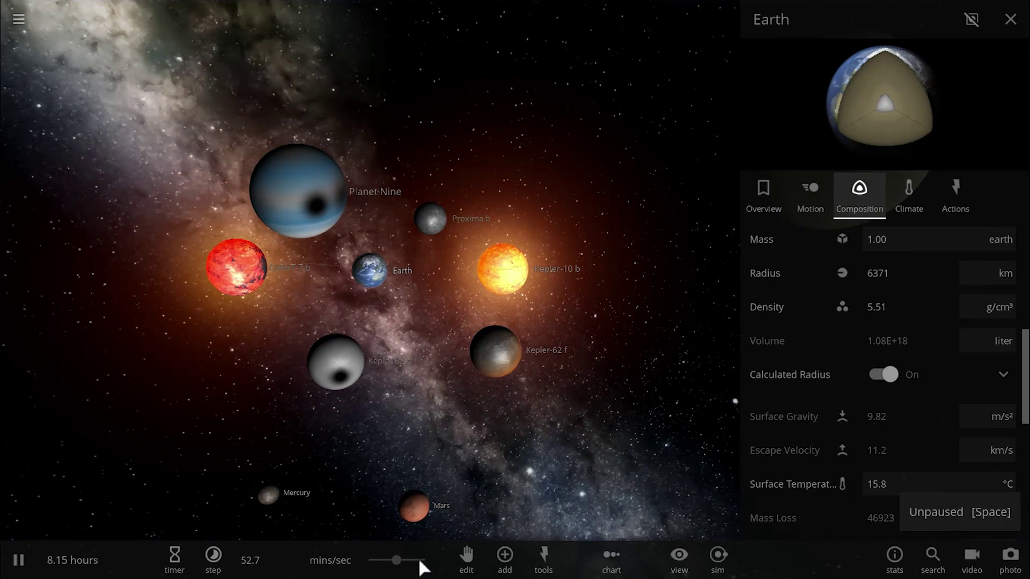